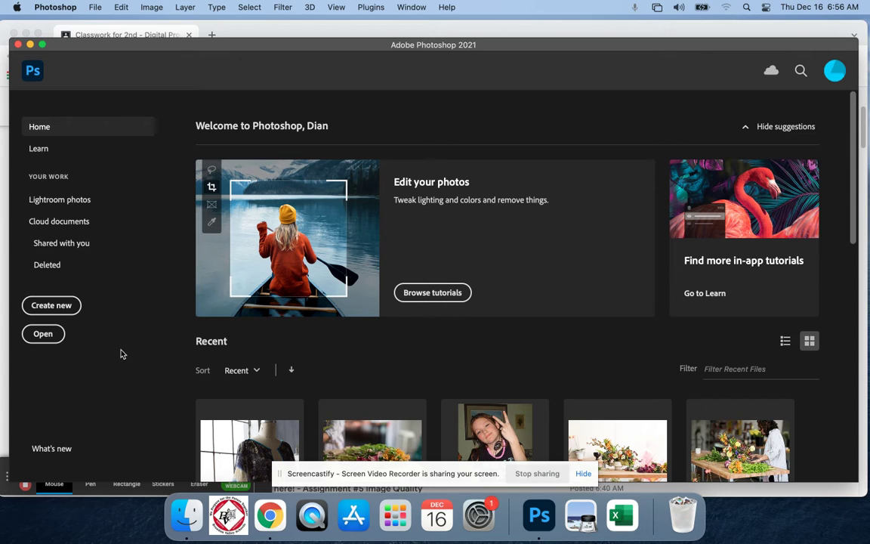
# Step: Open 12buildingselection.jpg from the Practice folder
pyautogui.click(42, 337)
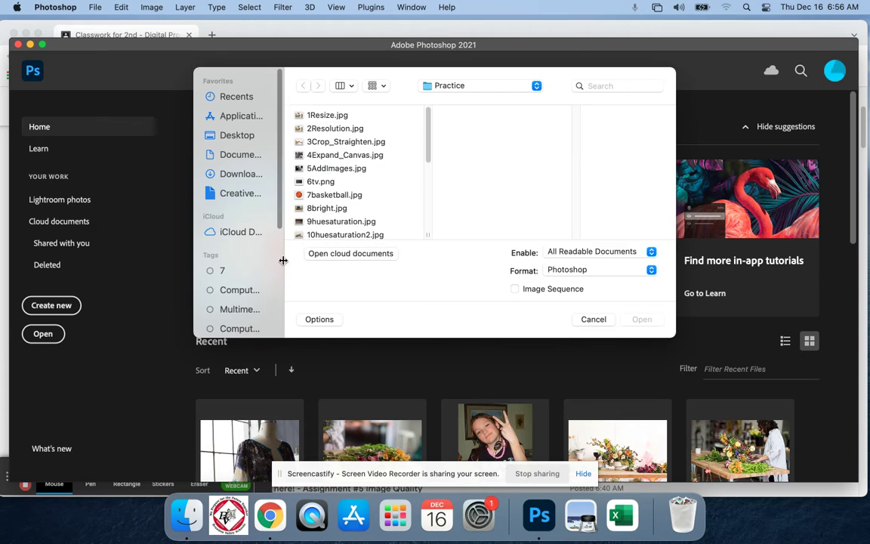
pyautogui.scroll(-3, 330, 205)
pyautogui.click(335, 192)
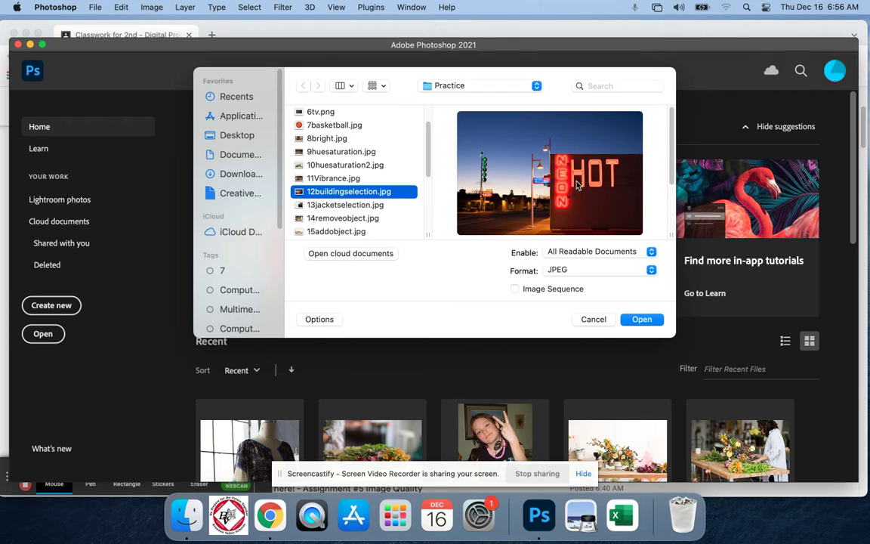
pyautogui.click(641, 320)
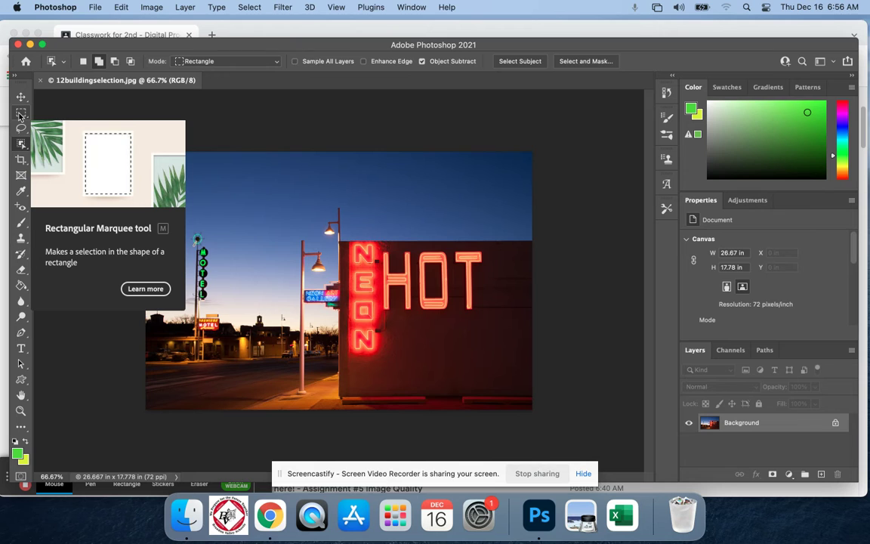
pyautogui.click(20, 113)
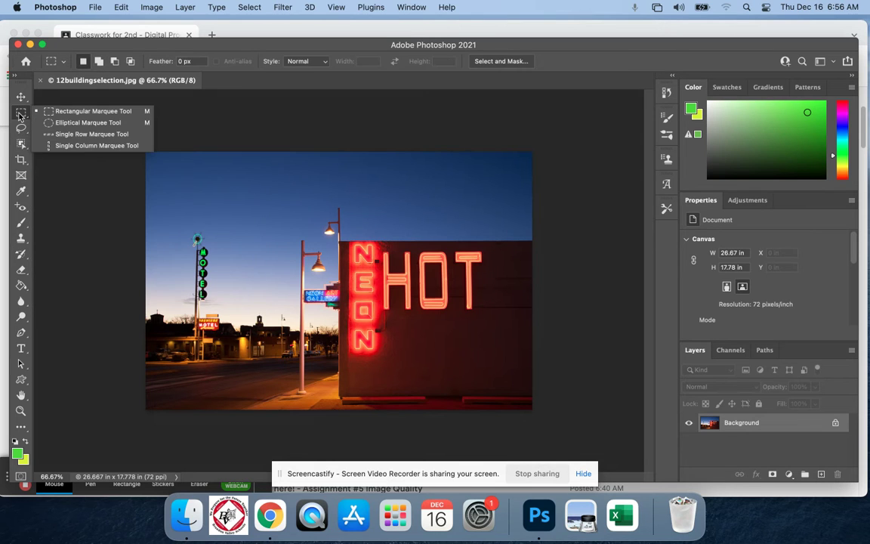
# Step: Draw a tall Rectangular Marquee box around the vertical NEON lettering
pyautogui.click(74, 111)
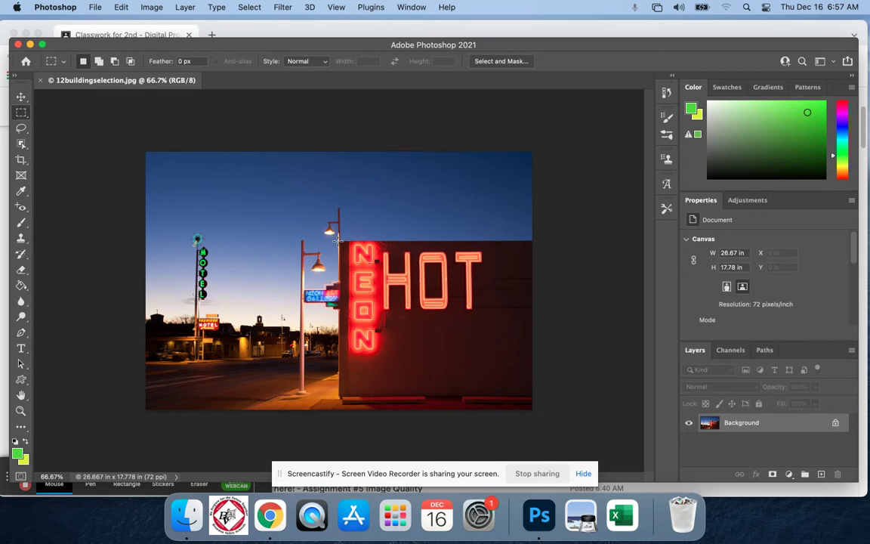
pyautogui.moveTo(338, 241); pyautogui.dragTo(384, 395)
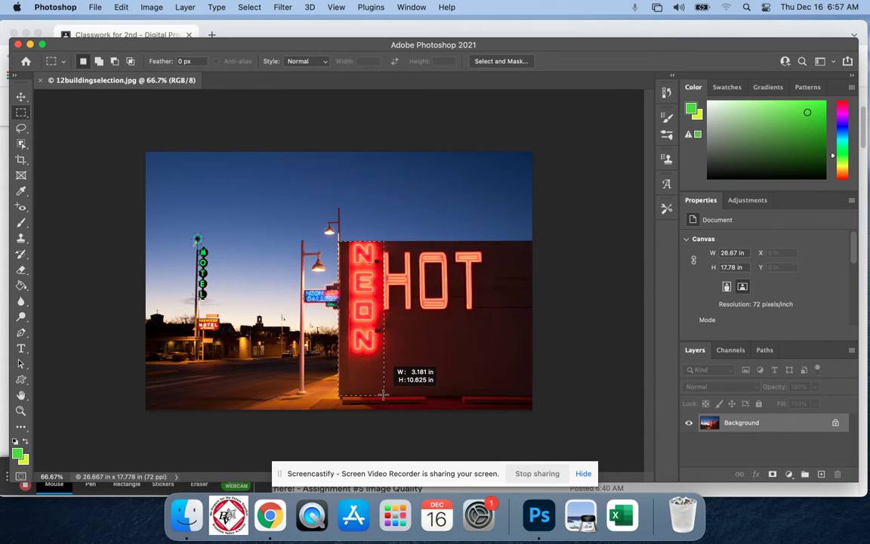
pyautogui.moveTo(383, 394); pyautogui.dragTo(383, 395)
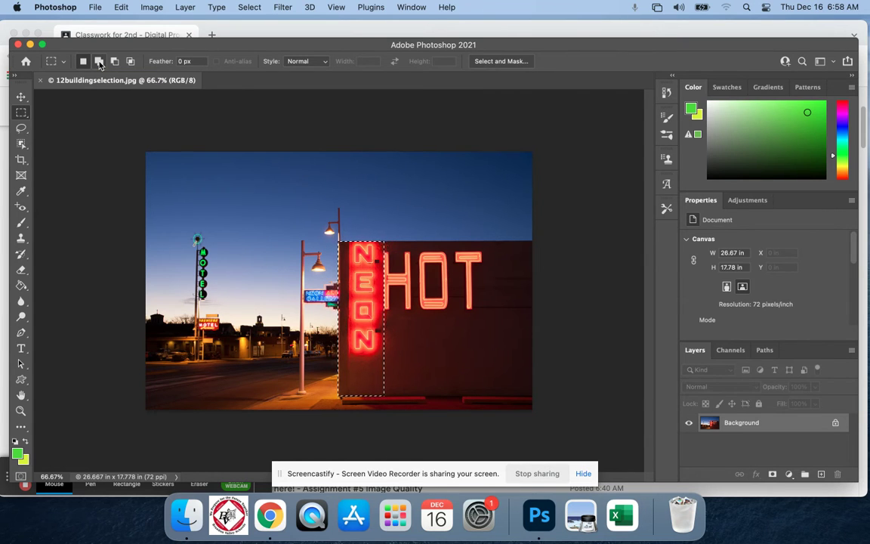
pyautogui.click(99, 61)
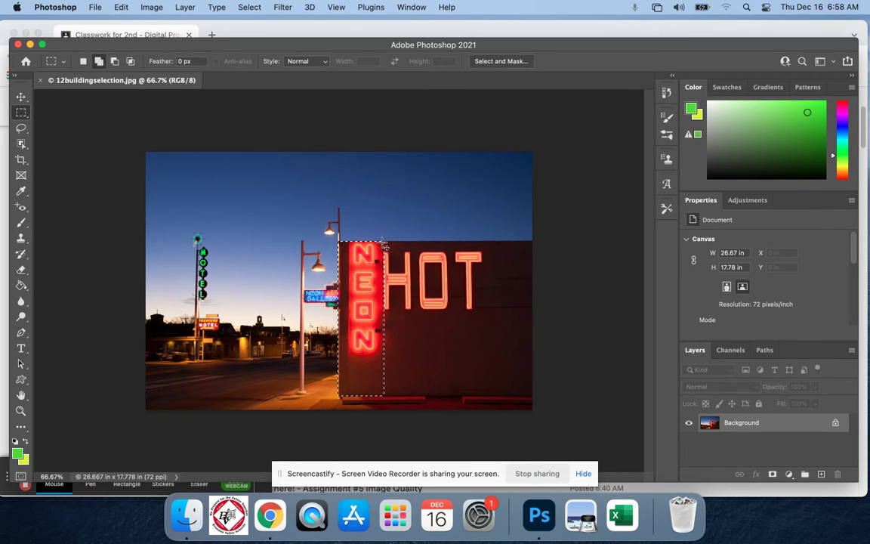
# Step: Add rectangles covering the strip beside NEON and the HOT letters out to the wall's right edge
pyautogui.moveTo(385, 245); pyautogui.dragTo(412, 284)
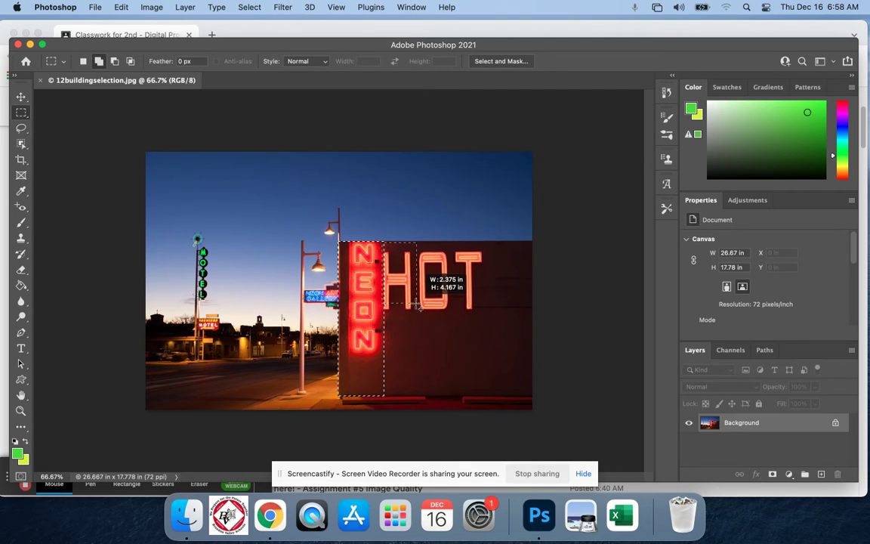
pyautogui.moveTo(418, 308); pyautogui.dragTo(414, 397)
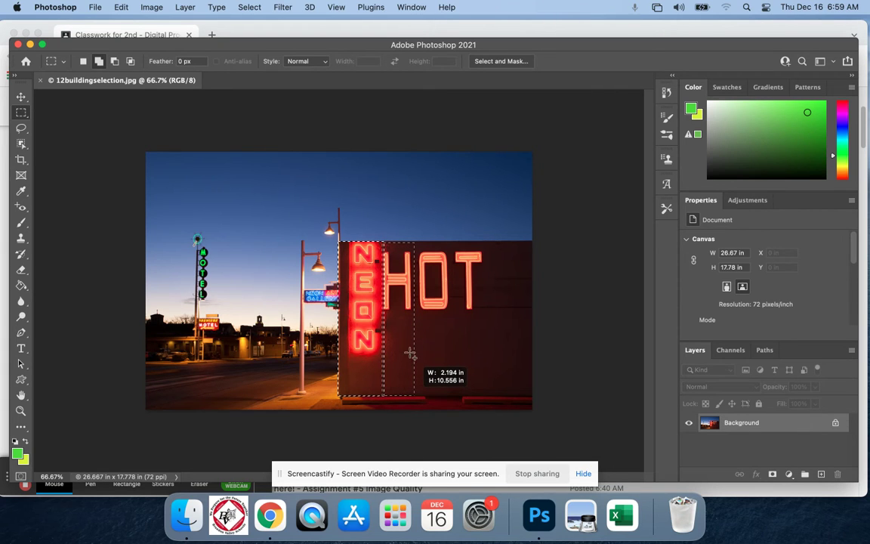
pyautogui.moveTo(403, 318); pyautogui.dragTo(403, 317)
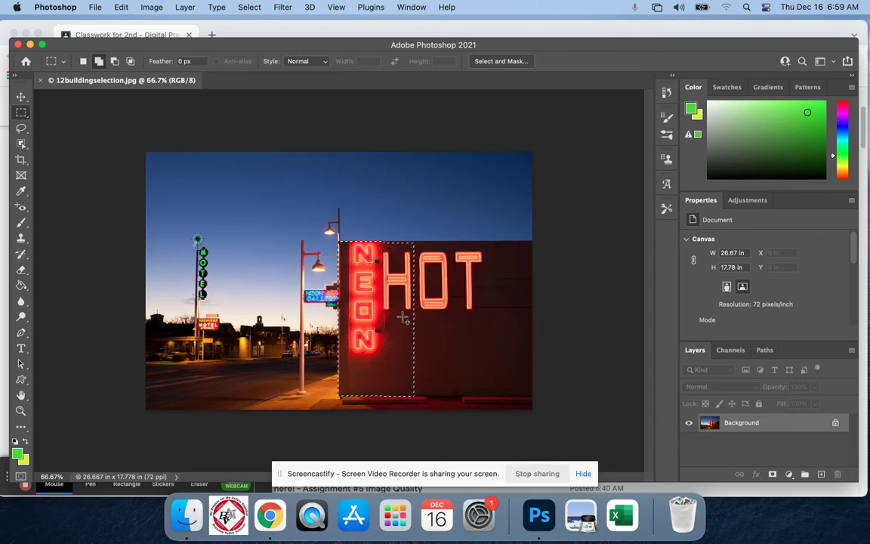
pyautogui.click(100, 63)
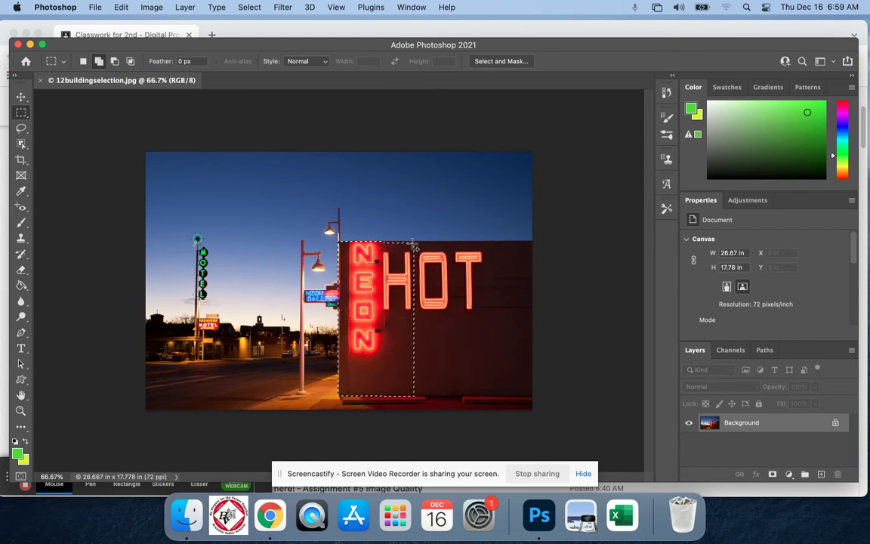
pyautogui.moveTo(414, 242); pyautogui.dragTo(536, 398)
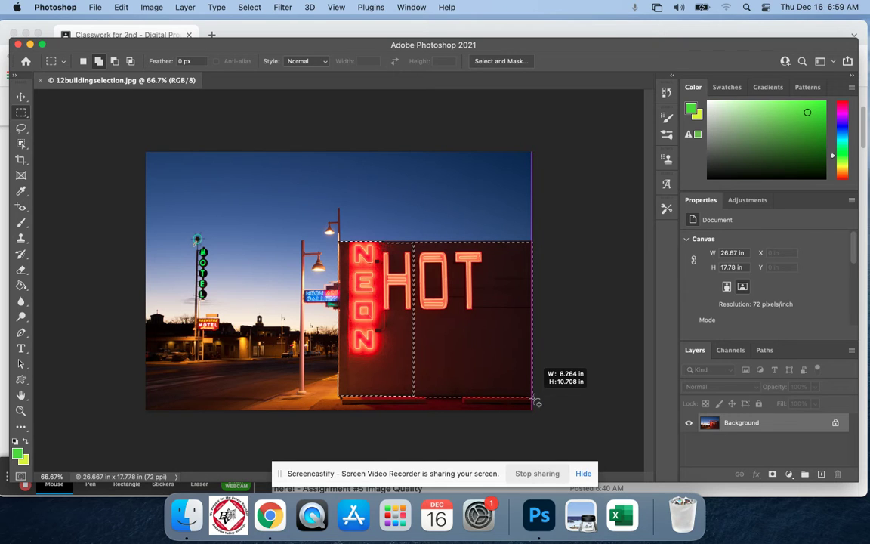
pyautogui.moveTo(535, 399); pyautogui.dragTo(535, 398)
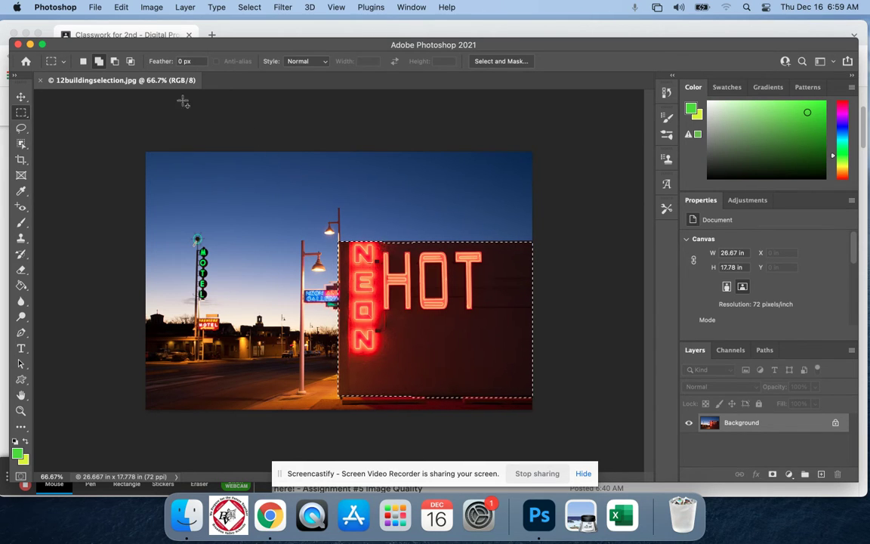
pyautogui.click(115, 62)
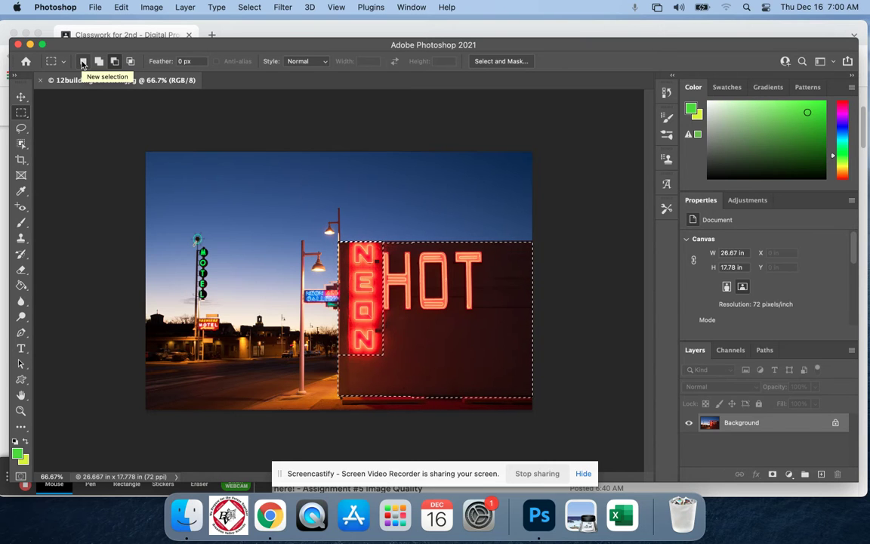
# Step: Draw one new rectangle of about 13.514 × 10.569 in over the whole NEON HOT wall
pyautogui.click(83, 61)
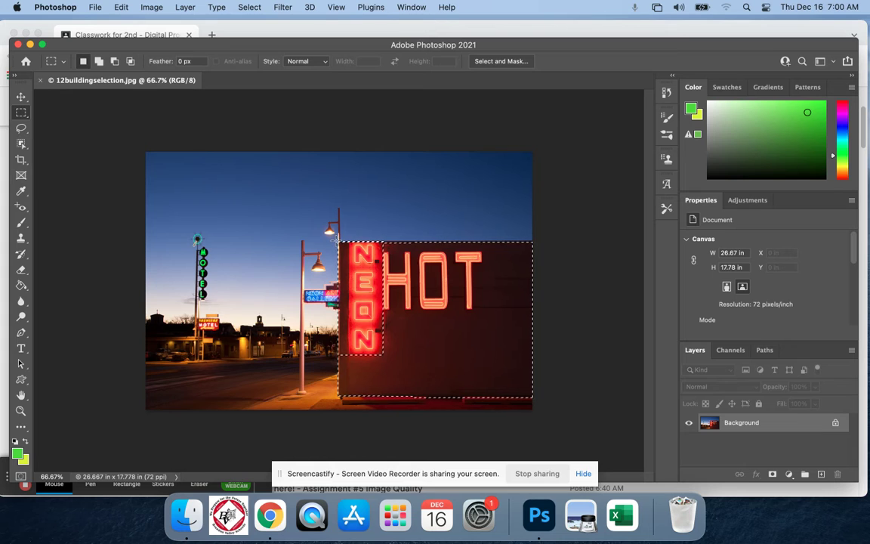
pyautogui.moveTo(353, 248); pyautogui.dragTo(533, 397)
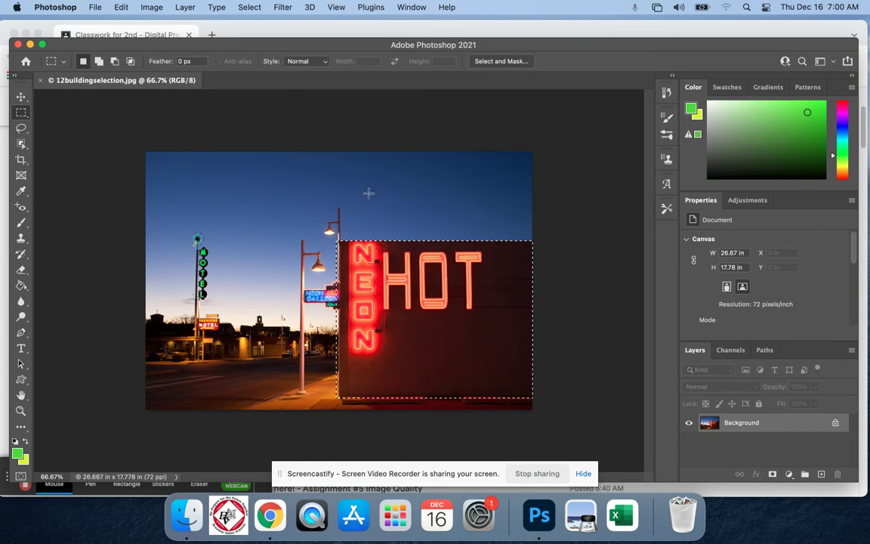
pyautogui.click(153, 8)
# Step: Apply Brightness/Contrast with Brightness 111 to the selected wall
pyautogui.moveTo(154, 41)
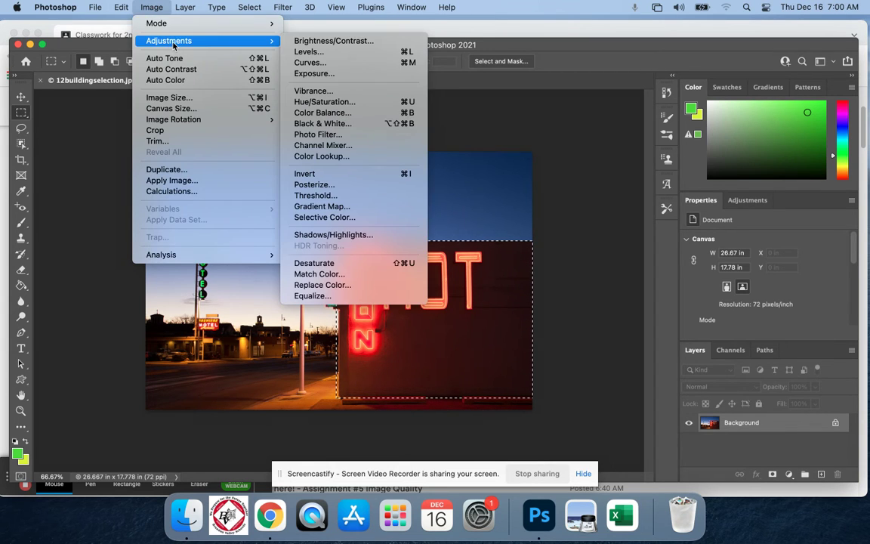
pyautogui.click(349, 46)
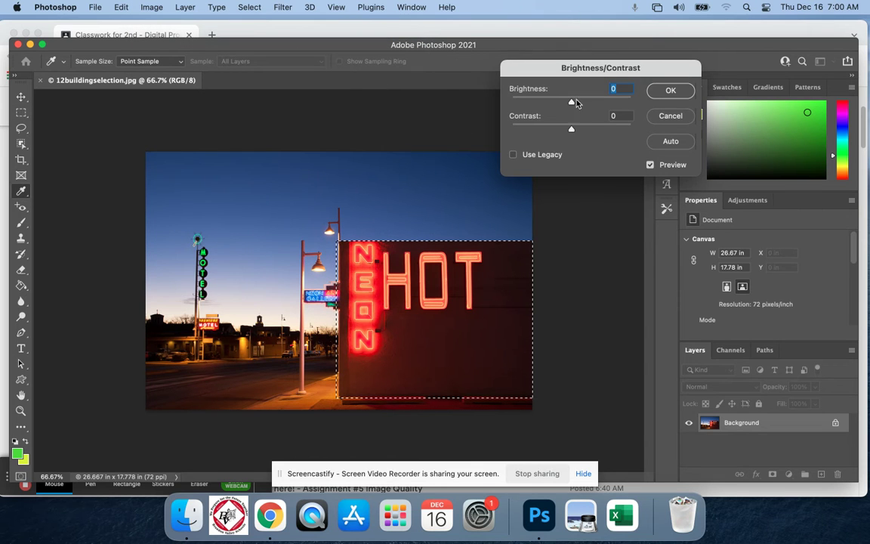
pyautogui.moveTo(571, 103); pyautogui.dragTo(613, 104)
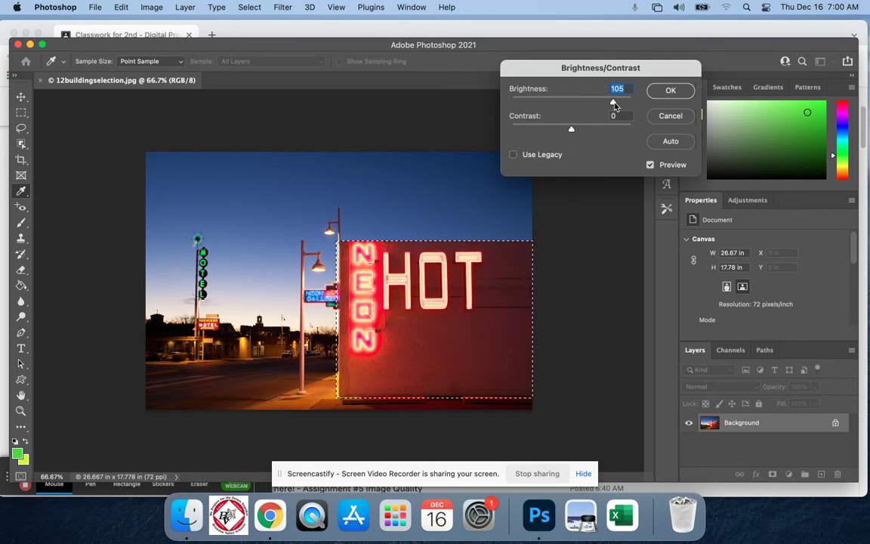
pyautogui.moveTo(614, 104); pyautogui.dragTo(617, 105)
pyautogui.click(670, 91)
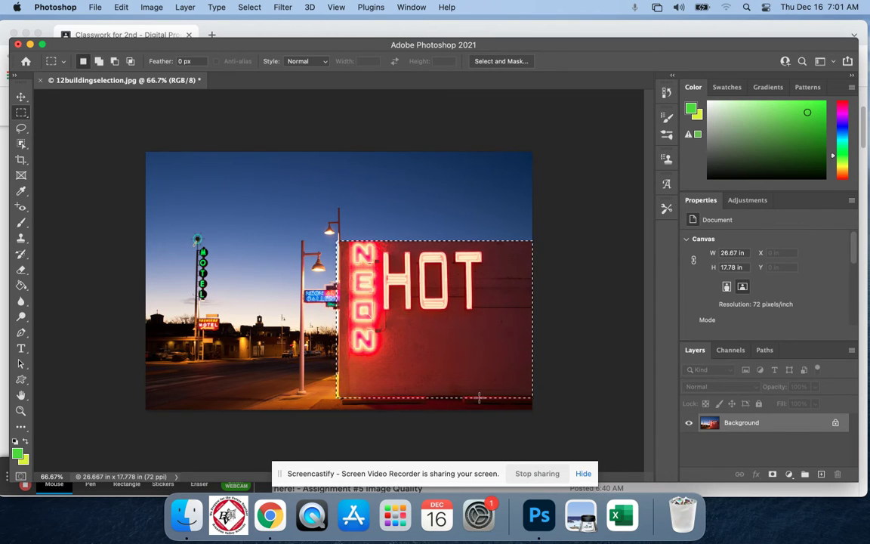
# Step: Reselect the building wall, then invert the selection to cover the sky and street
pyautogui.click(393, 324)
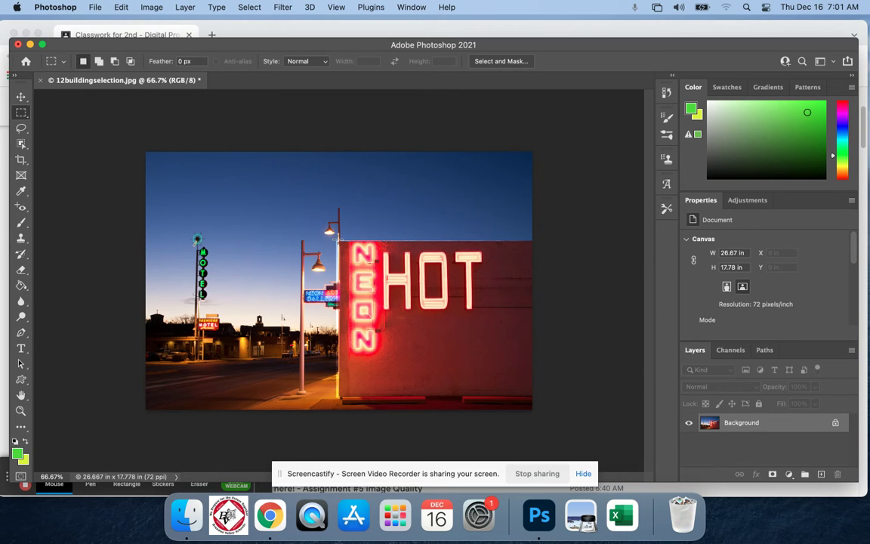
pyautogui.moveTo(338, 240); pyautogui.dragTo(533, 393)
pyautogui.click(250, 8)
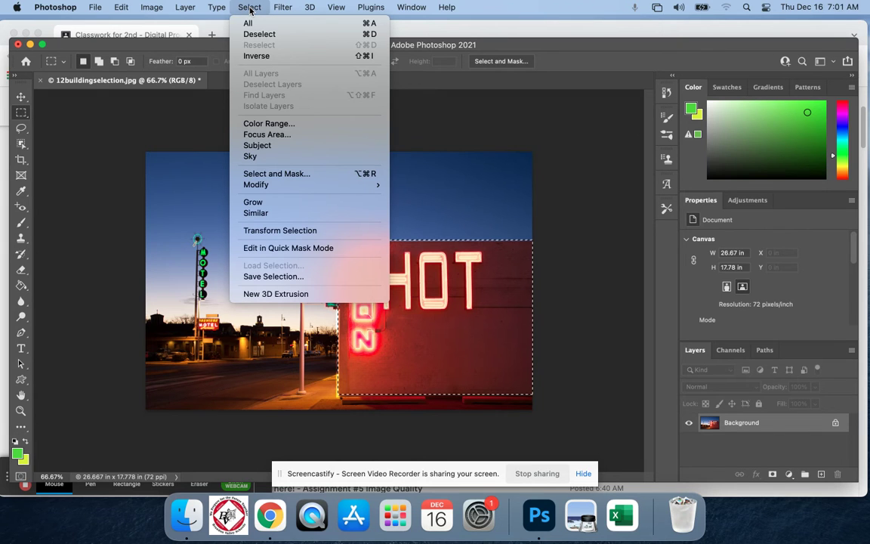
pyautogui.click(267, 56)
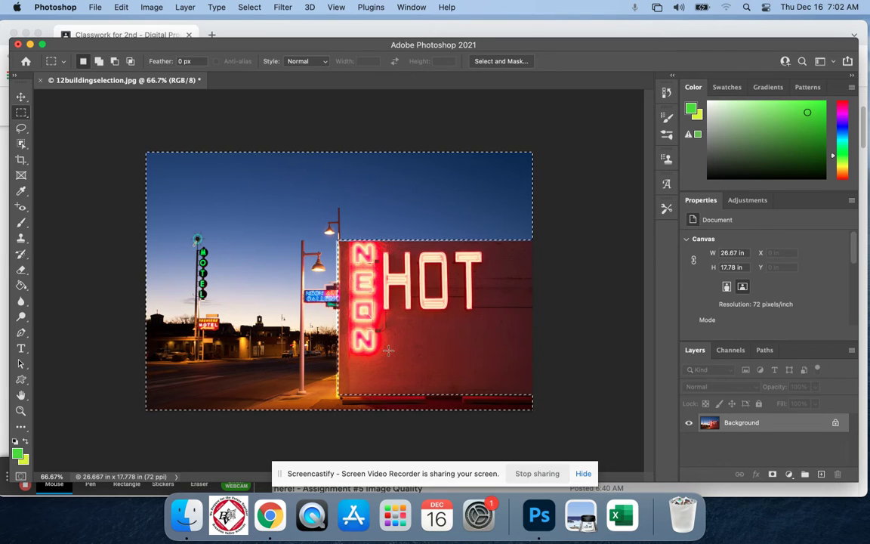
pyautogui.click(152, 8)
# Step: Darken the selected sky and street with Brightness/Contrast Brightness -130
pyautogui.moveTo(160, 40)
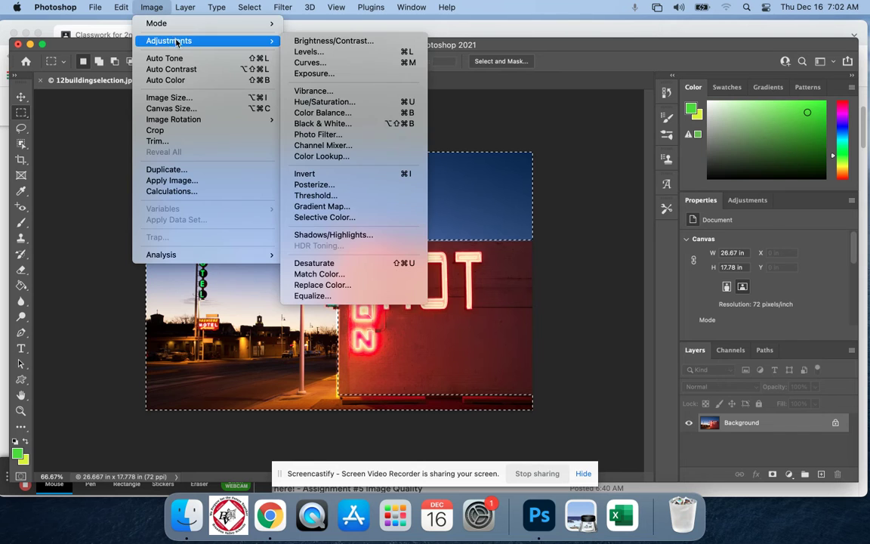
pyautogui.click(336, 44)
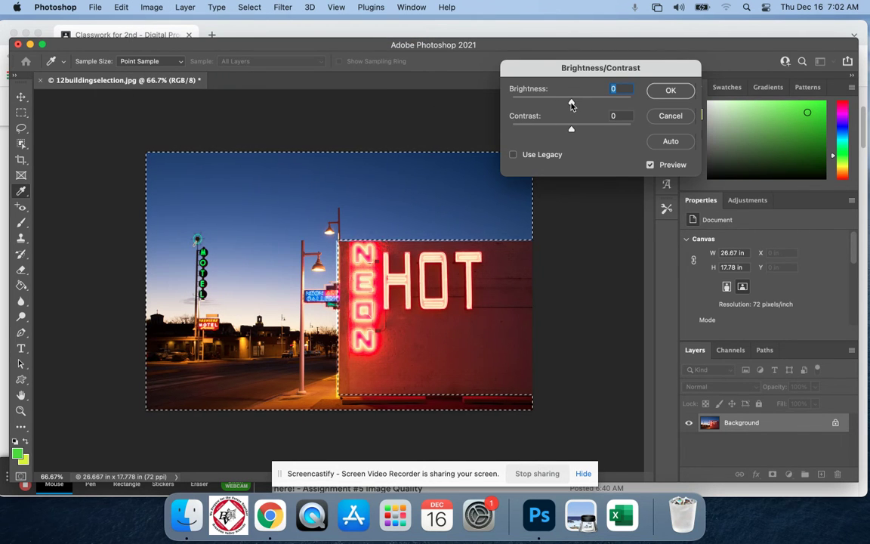
pyautogui.moveTo(571, 105); pyautogui.dragTo(521, 107)
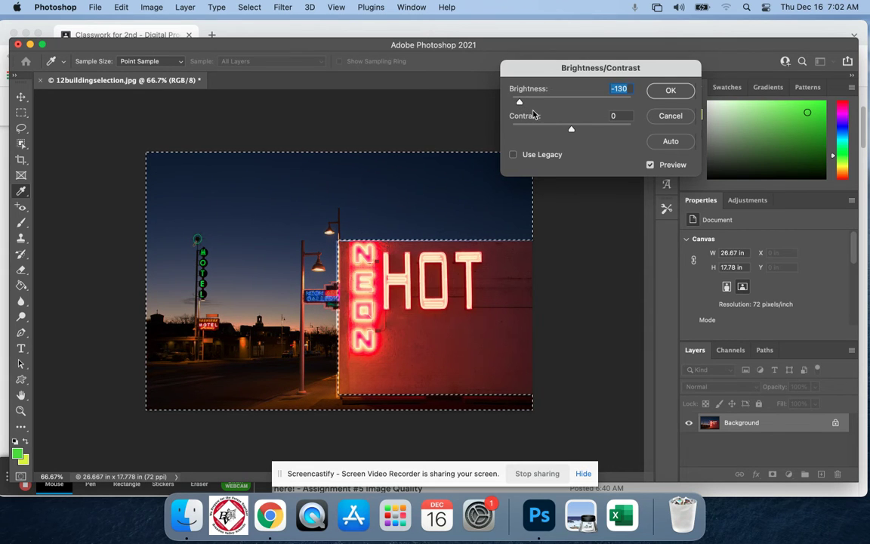
pyautogui.click(664, 96)
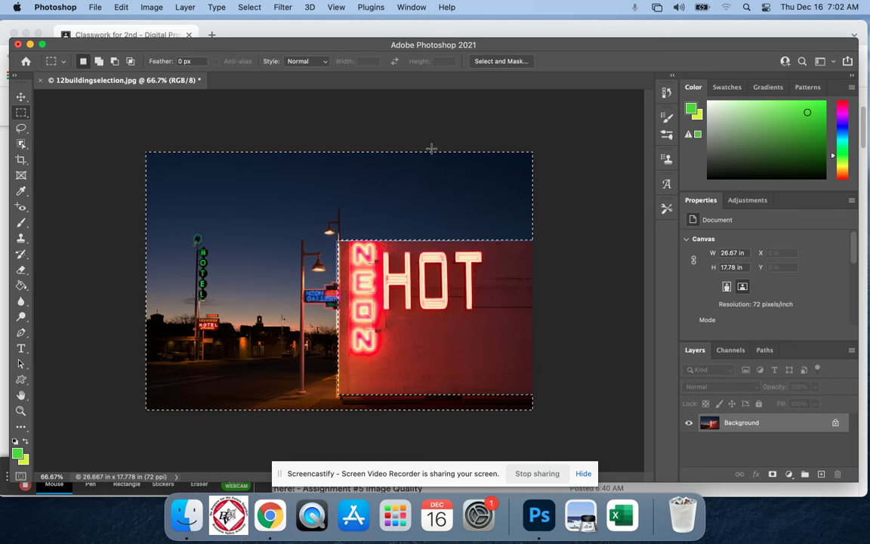
# Step: Deselect, restore the selection with undo, then deselect again with Cmd+D
pyautogui.click(474, 128)
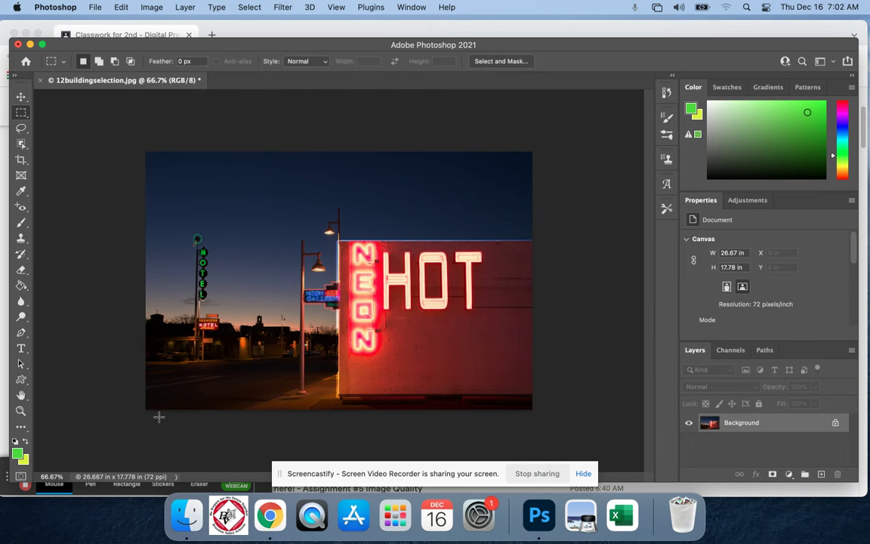
pyautogui.press('super+z')
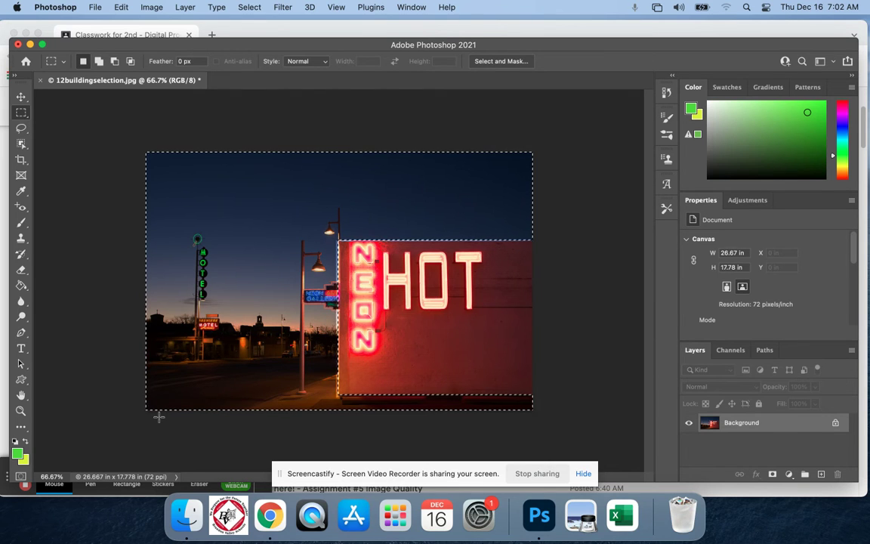
pyautogui.press('super+d')
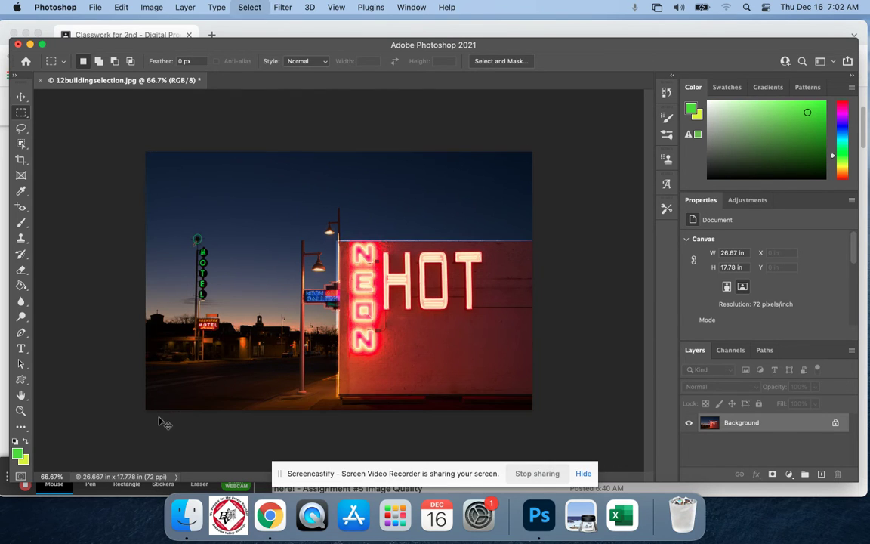
# Step: Close 12buildingselection.jpg with Don't Save and open 13jacketselection.jpg
pyautogui.click(41, 80)
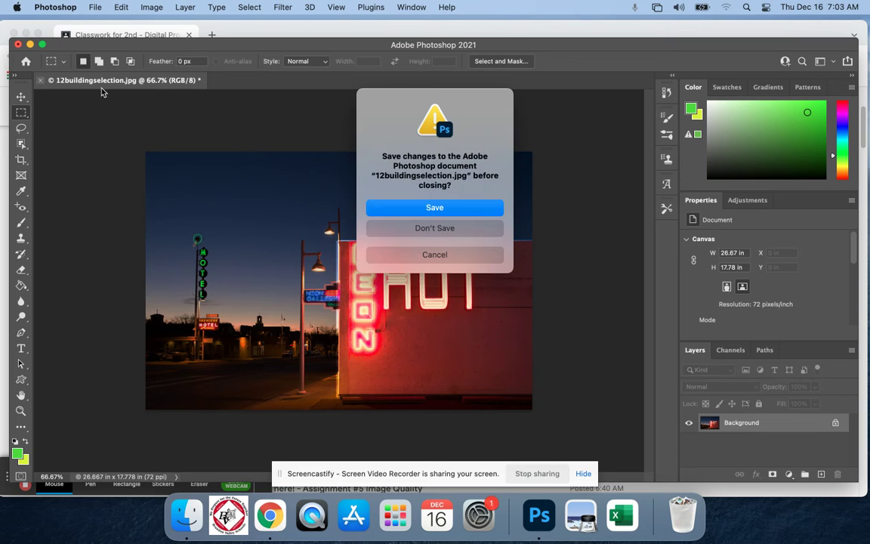
pyautogui.click(442, 229)
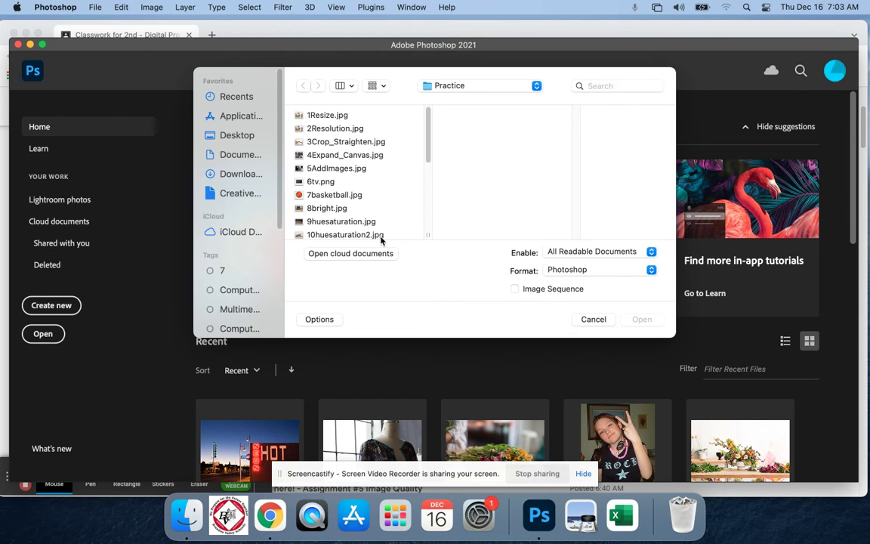
pyautogui.scroll(-5, 368, 229)
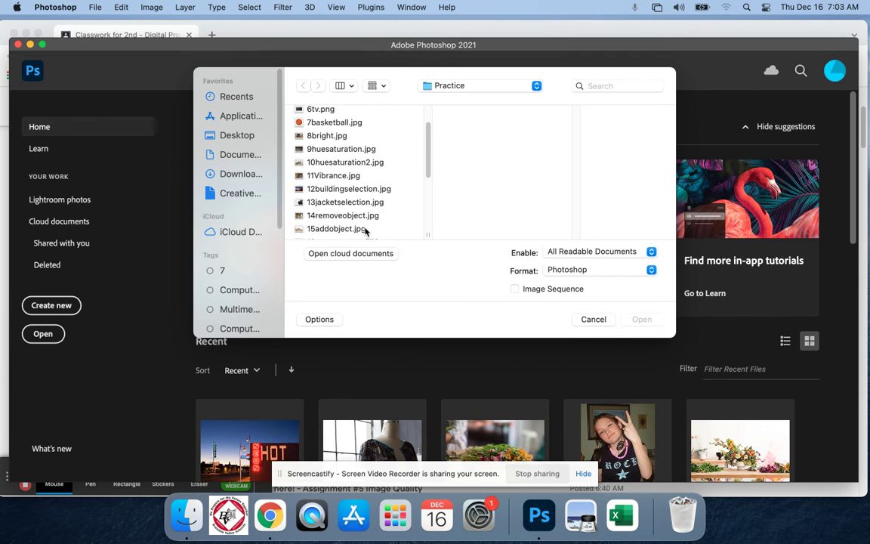
pyautogui.click(346, 198)
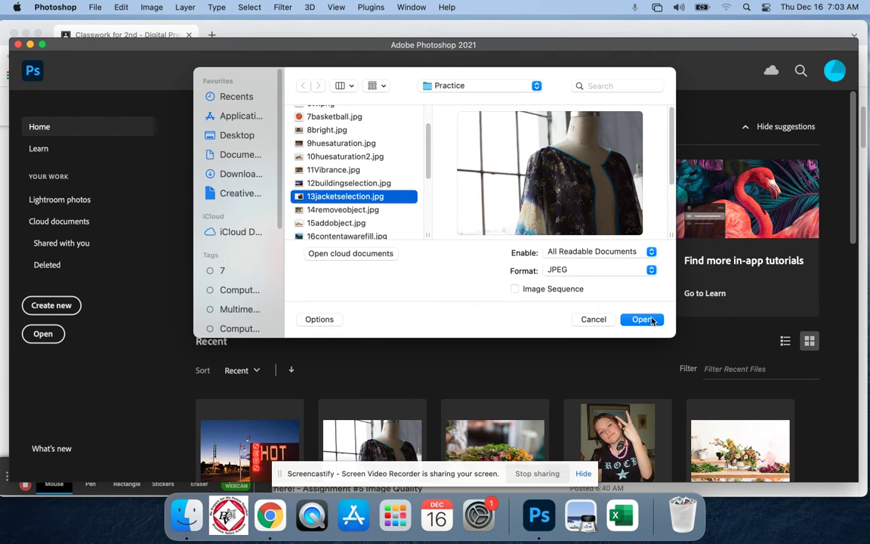
pyautogui.click(624, 320)
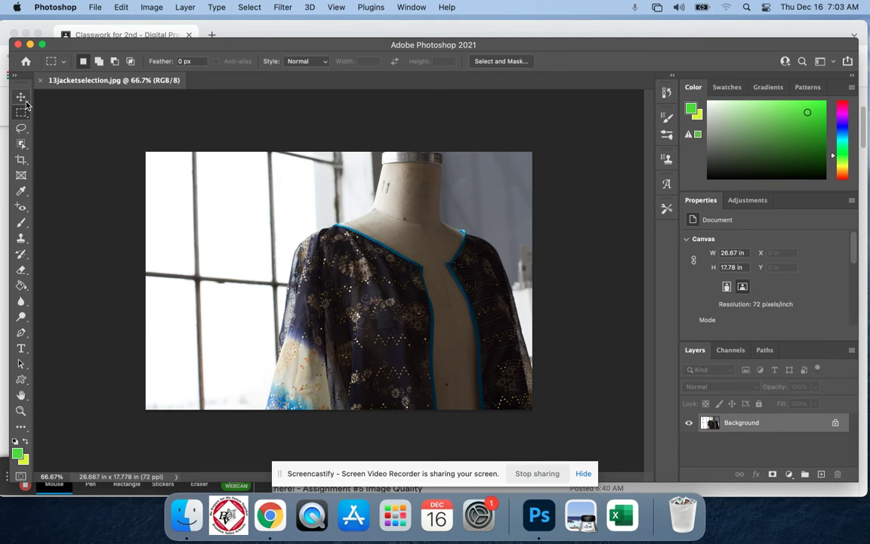
# Step: Choose the Object Selection Tool with Add to selection mode
pyautogui.click(21, 145)
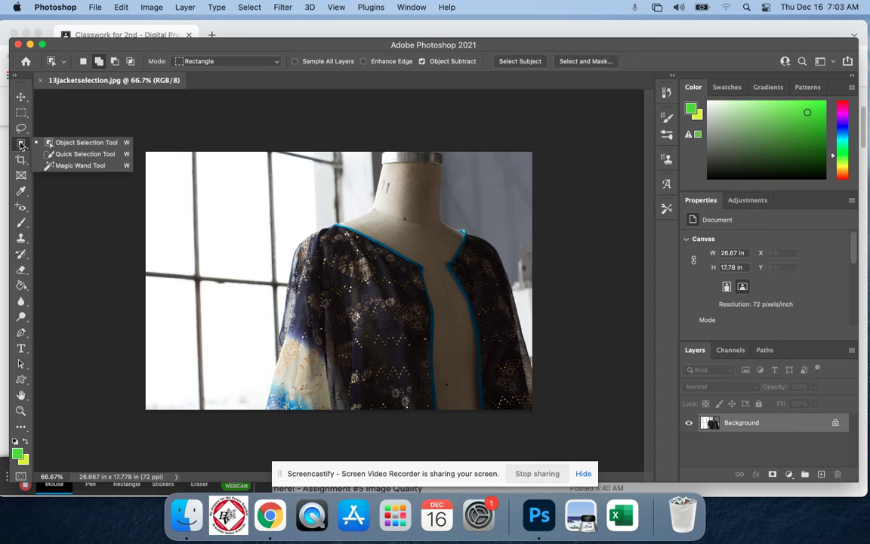
pyautogui.click(84, 144)
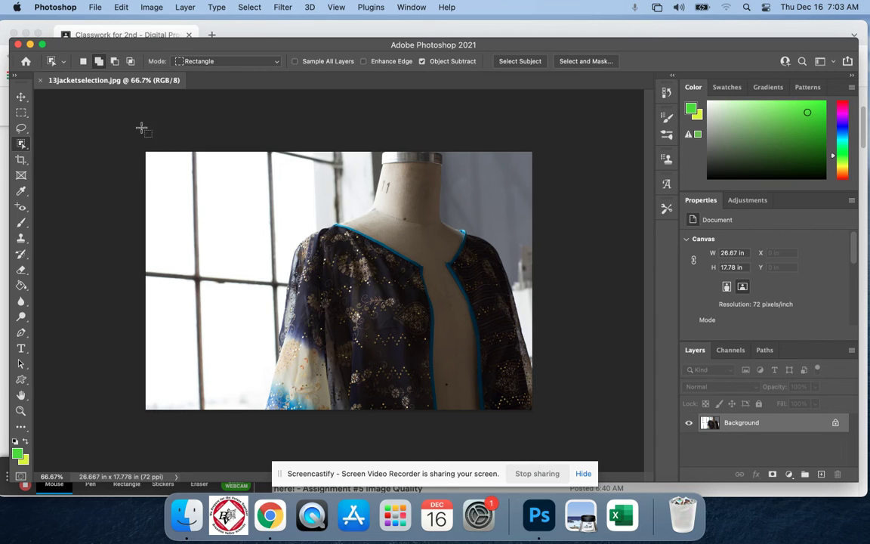
pyautogui.click(97, 62)
# Step: Drag an Object Selection box around the sequined jacket so it alone is selected
pyautogui.moveTo(281, 239); pyautogui.dragTo(536, 410)
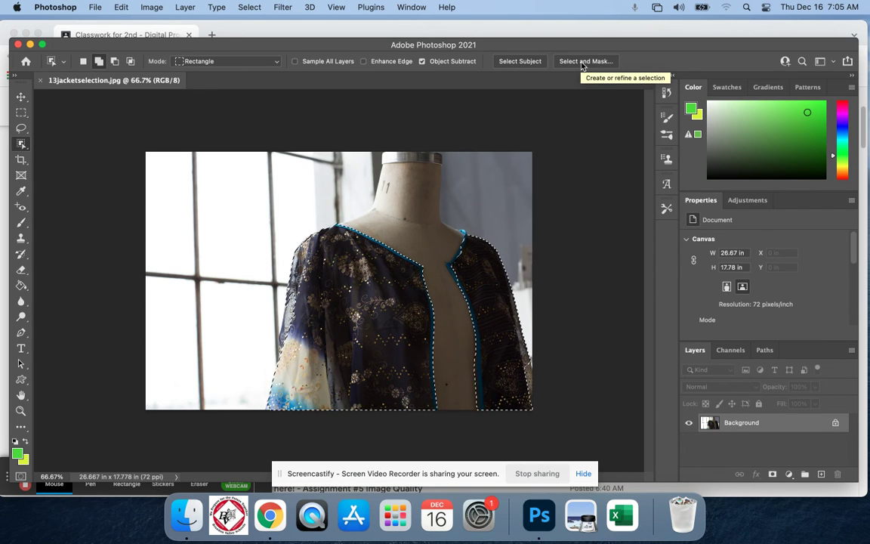
# Step: Open Select and Mask with Overlay view and zoom to 100% on the left sleeve
pyautogui.click(582, 64)
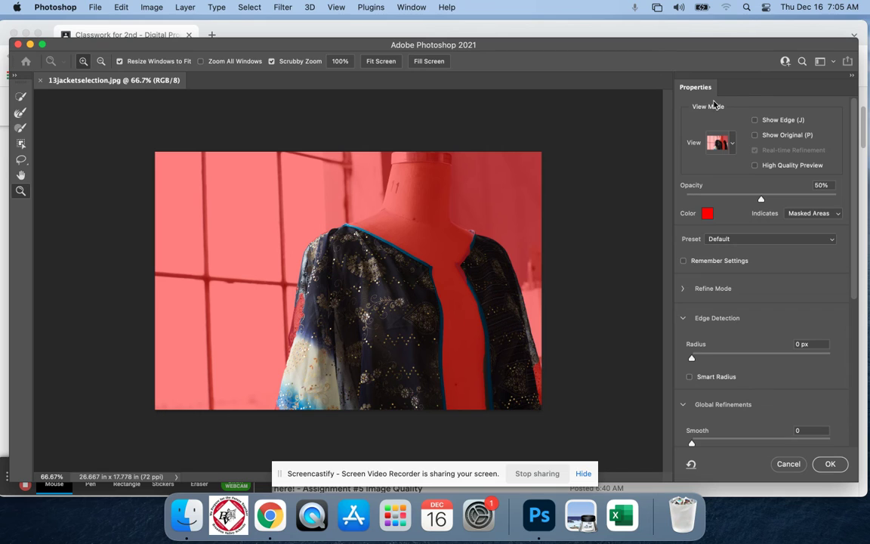
pyautogui.click(732, 146)
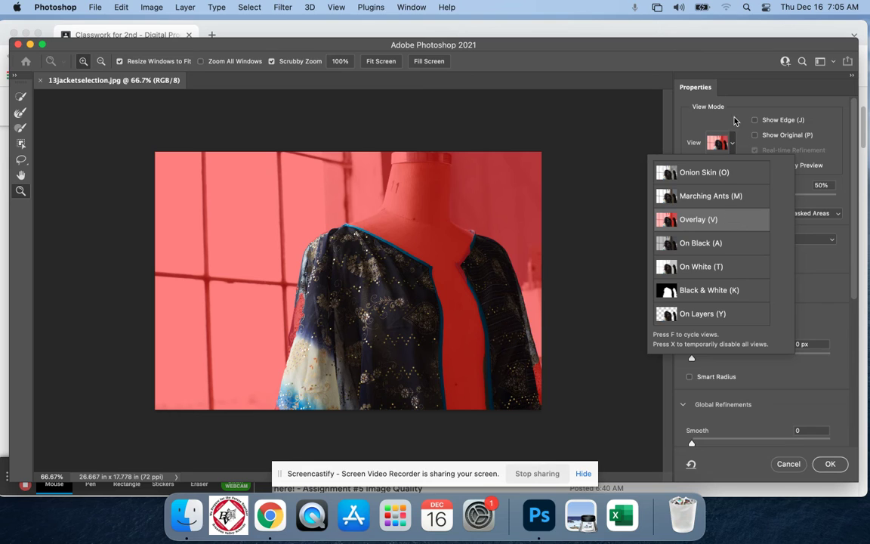
pyautogui.click(734, 119)
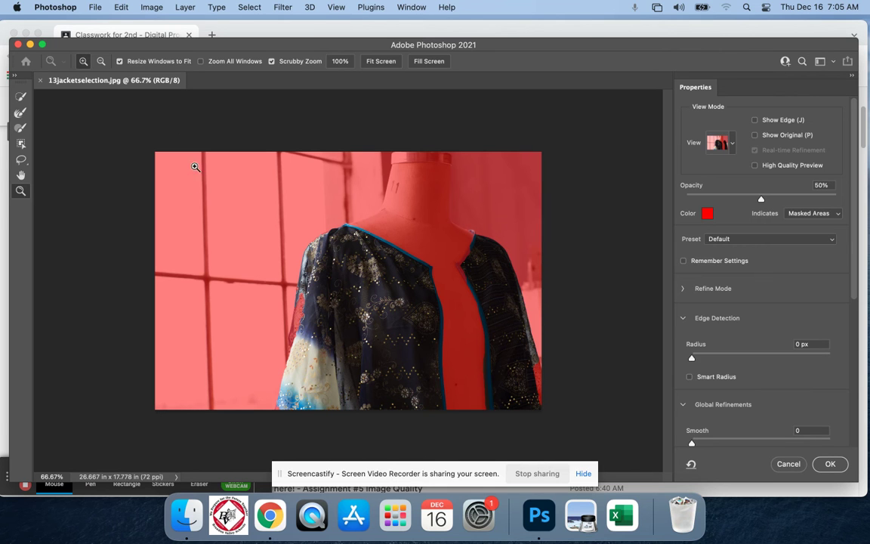
pyautogui.click(304, 306)
# Step: Zoom from 200% to 300% on the jacket's left sleeve edge
pyautogui.click(301, 306)
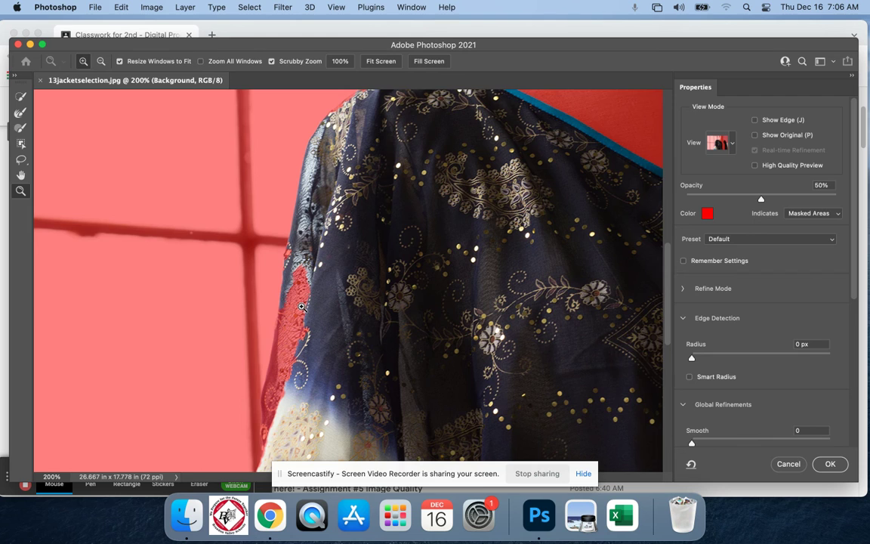
pyautogui.click(301, 307)
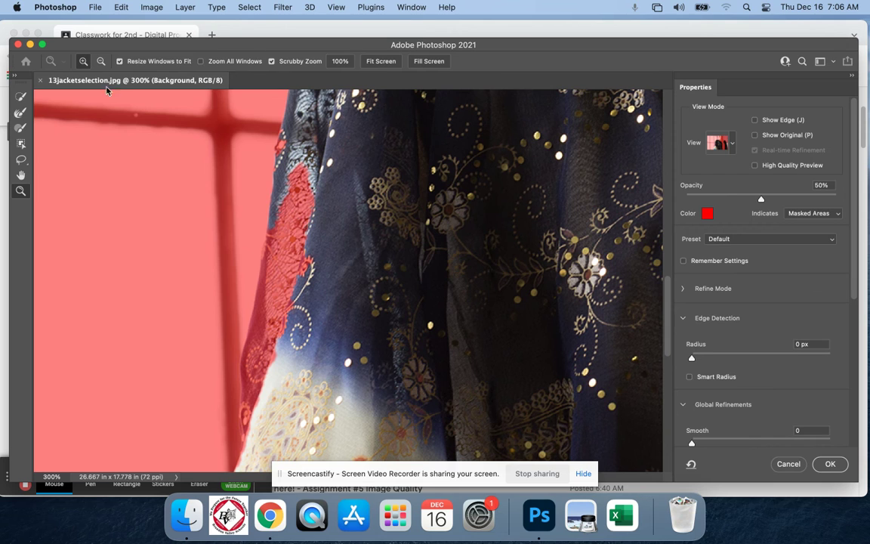
# Step: Brush the left-sleeve lace edge into the selection with the Refine Edge Brush in add mode
pyautogui.click(20, 129)
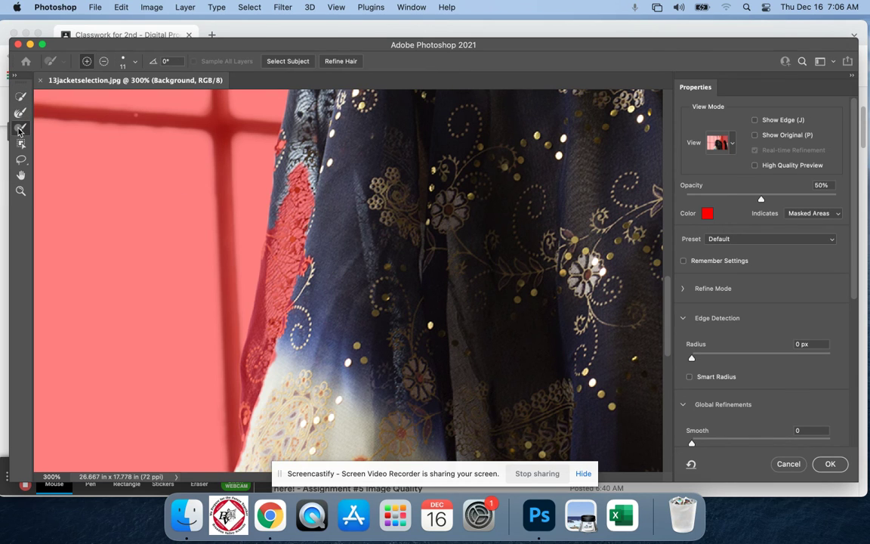
pyautogui.click(86, 62)
pyautogui.moveTo(276, 160)
pyautogui.mouseDown()
pyautogui.moveTo(278, 182)
pyautogui.moveTo(257, 181)
pyautogui.moveTo(274, 210)
pyautogui.mouseUp()
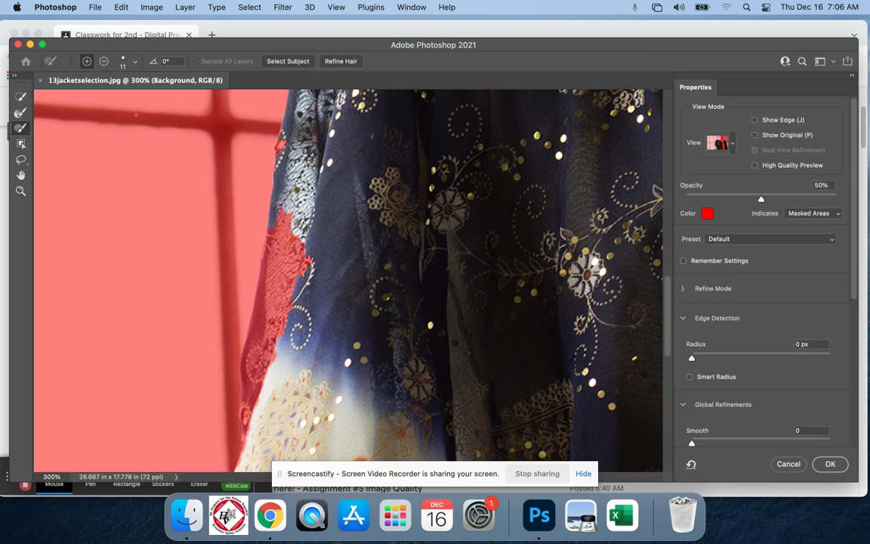
pyautogui.click(136, 64)
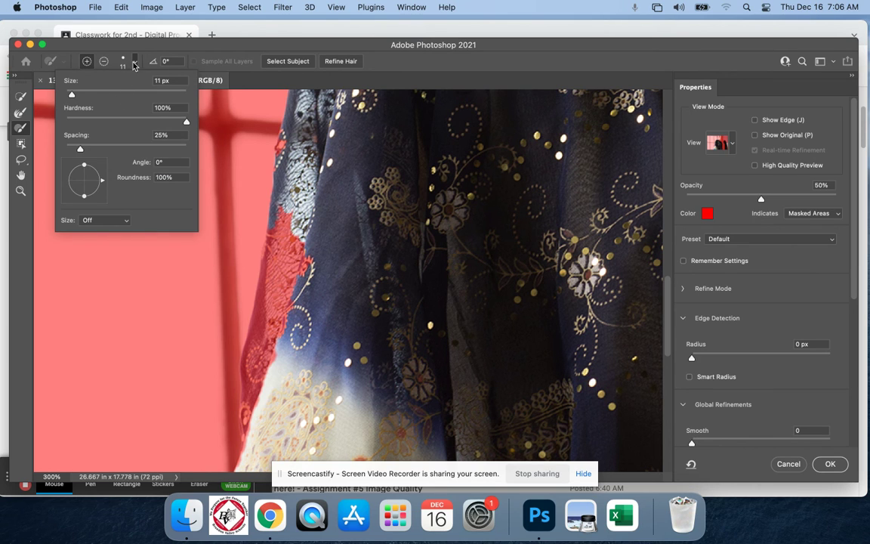
pyautogui.click(134, 64)
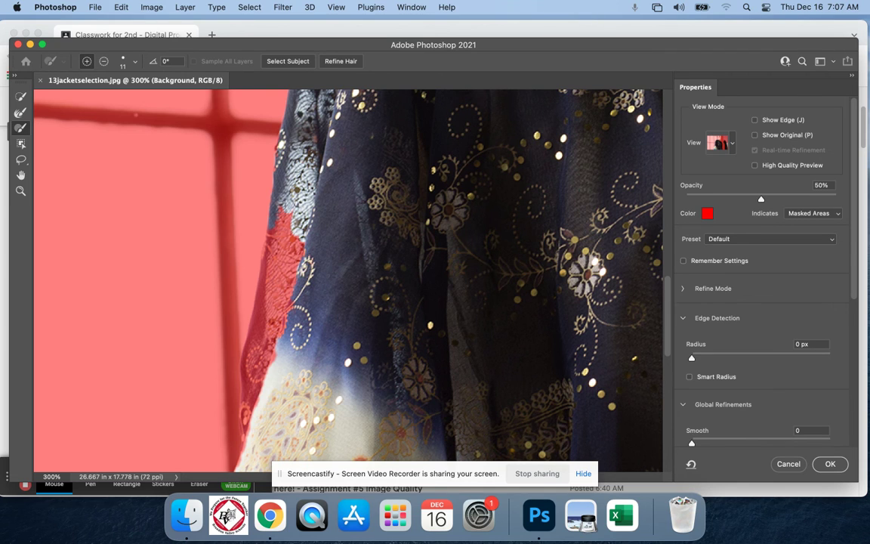
pyautogui.moveTo(269, 227)
pyautogui.mouseDown()
pyautogui.moveTo(264, 253)
pyautogui.moveTo(254, 190)
pyautogui.moveTo(264, 212)
pyautogui.moveTo(250, 224)
pyautogui.moveTo(250, 210)
pyautogui.mouseUp()
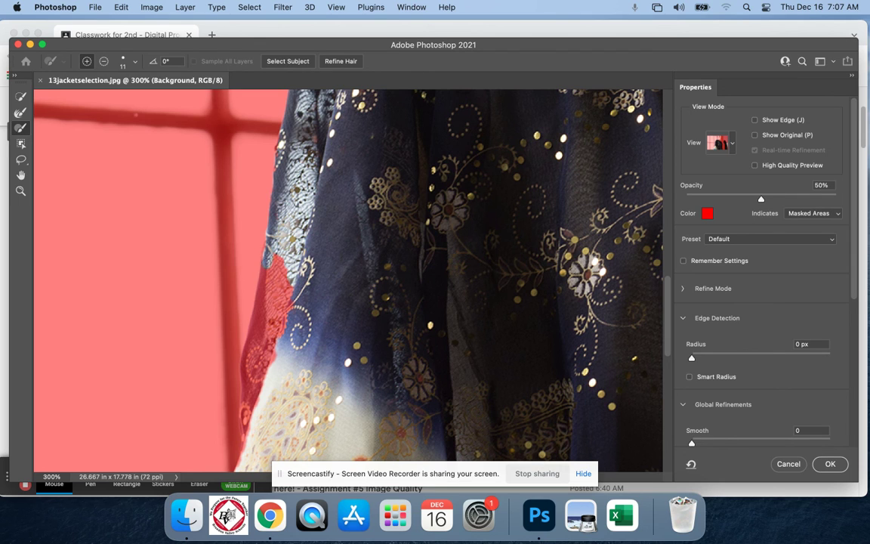
pyautogui.moveTo(255, 265)
pyautogui.mouseDown()
pyautogui.moveTo(204, 281)
pyautogui.moveTo(258, 266)
pyautogui.mouseUp()
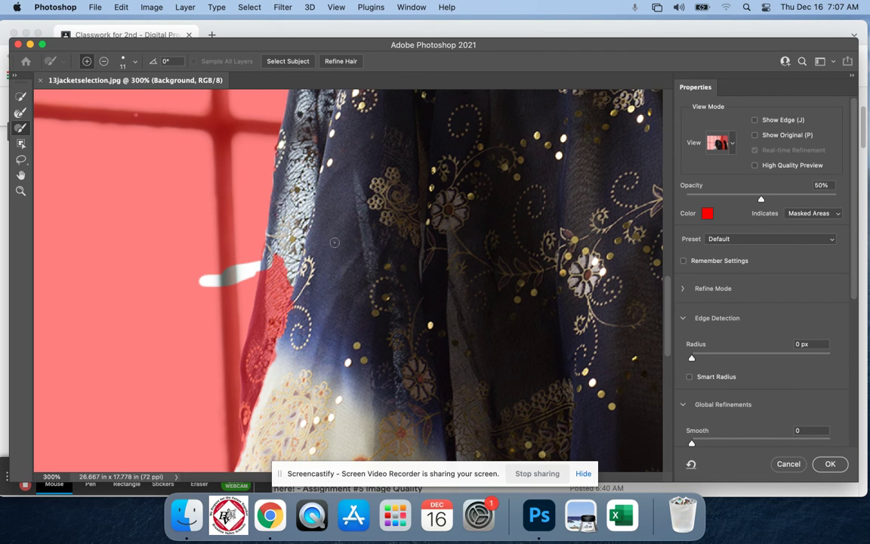
# Step: Subtract the stray background streak near the lace, then add back lace at the edge
pyautogui.click(104, 64)
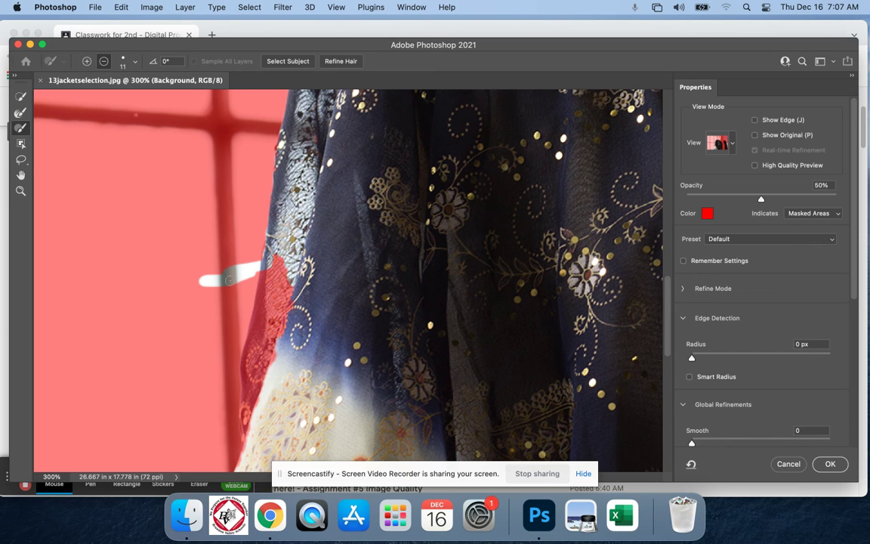
pyautogui.moveTo(242, 265); pyautogui.dragTo(230, 276)
pyautogui.moveTo(218, 280); pyautogui.dragTo(201, 282)
pyautogui.moveTo(252, 259); pyautogui.dragTo(248, 265)
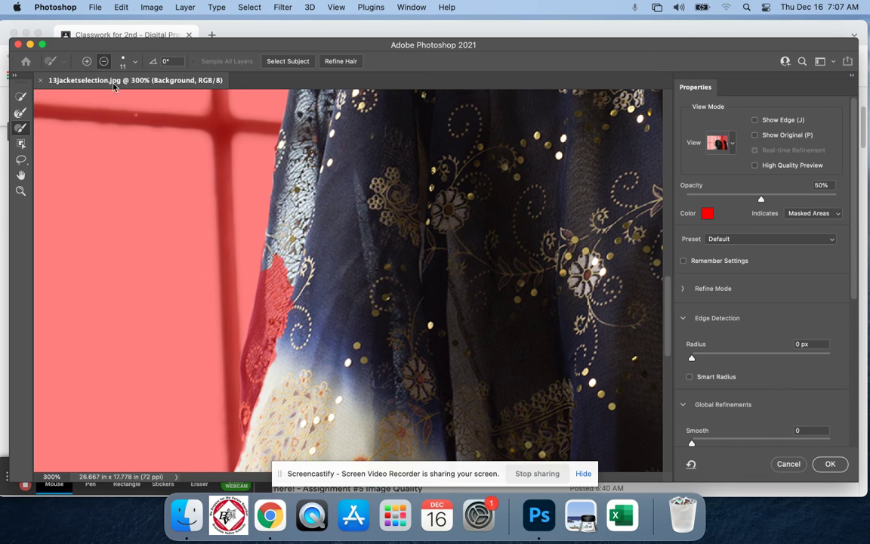
pyautogui.click(87, 61)
pyautogui.moveTo(263, 272)
pyautogui.mouseDown()
pyautogui.moveTo(261, 241)
pyautogui.moveTo(268, 278)
pyautogui.mouseUp()
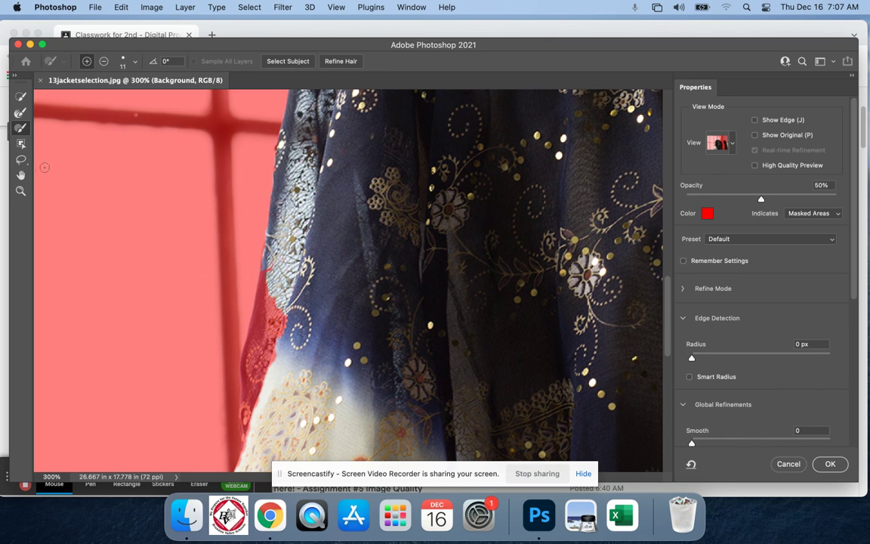
# Step: Pan across the jacket's neckline and front edges, then Fit Screen to show the whole mannequin
pyautogui.click(21, 174)
pyautogui.hscroll(1, 460, 241)
pyautogui.scroll(10, 460, 240)
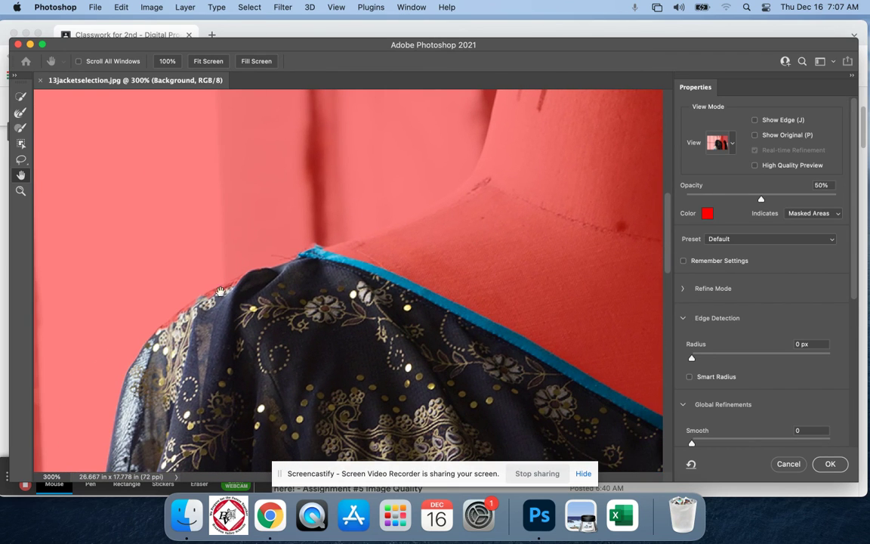
pyautogui.scroll(-5, 362, 287)
pyautogui.hscroll(5, 363, 287)
pyautogui.scroll(-5, 362, 287)
pyautogui.hscroll(5, 362, 287)
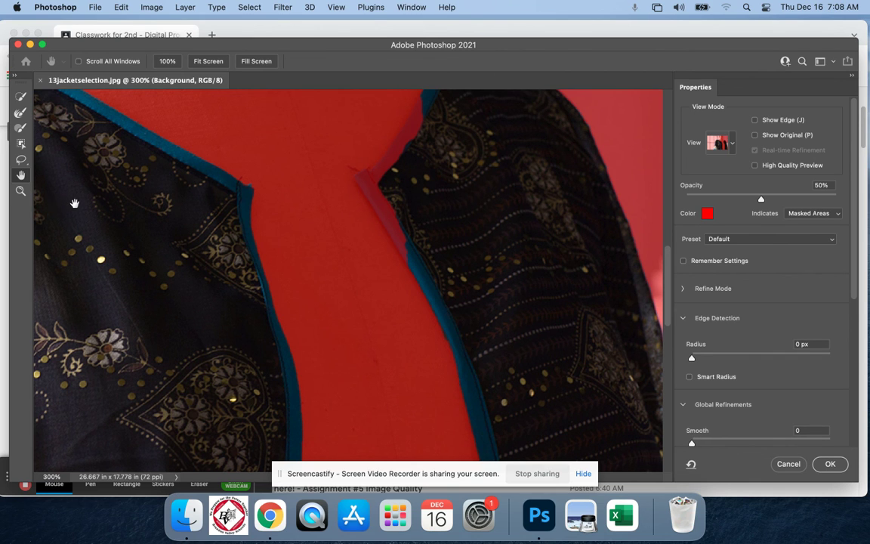
pyautogui.click(21, 192)
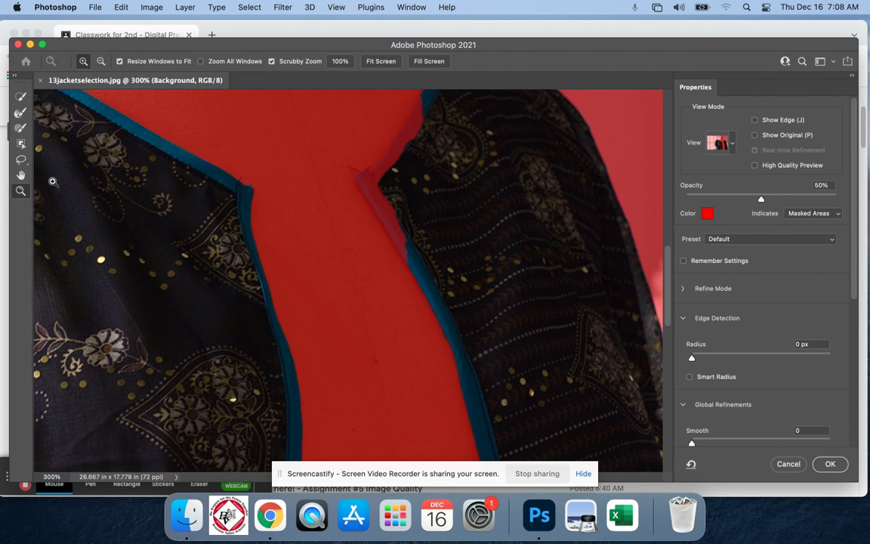
pyautogui.click(381, 61)
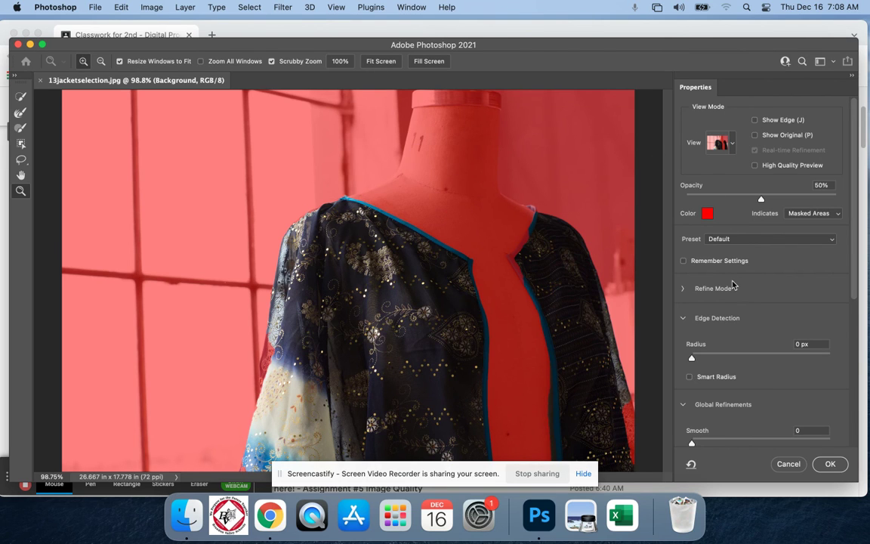
# Step: Set Output To to Selection in Output Settings and apply the refined mask with OK
pyautogui.scroll(-5, 732, 285)
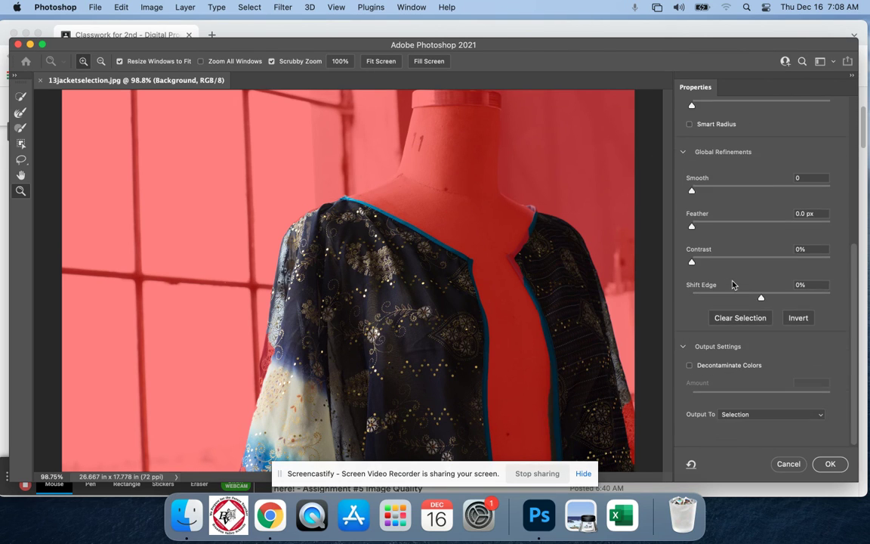
pyautogui.click(683, 346)
pyautogui.click(684, 348)
pyautogui.click(684, 348)
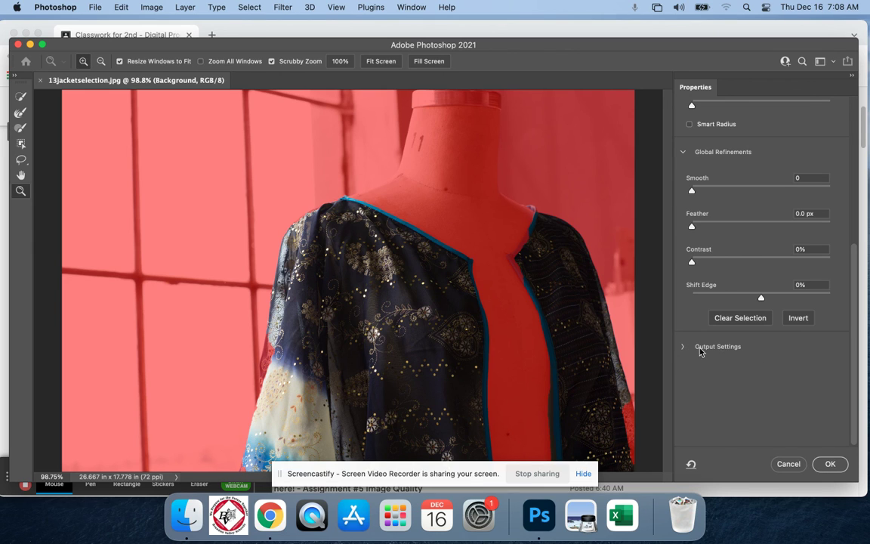
pyautogui.click(684, 347)
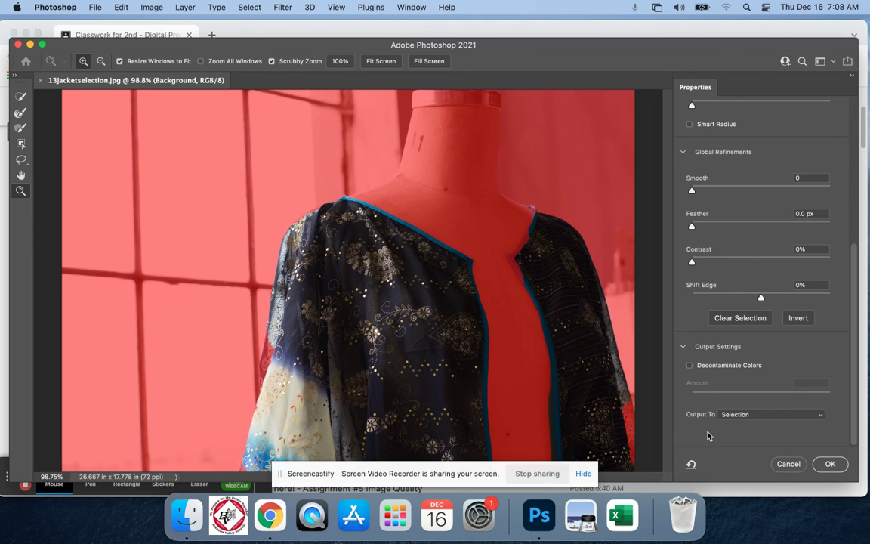
pyautogui.click(818, 414)
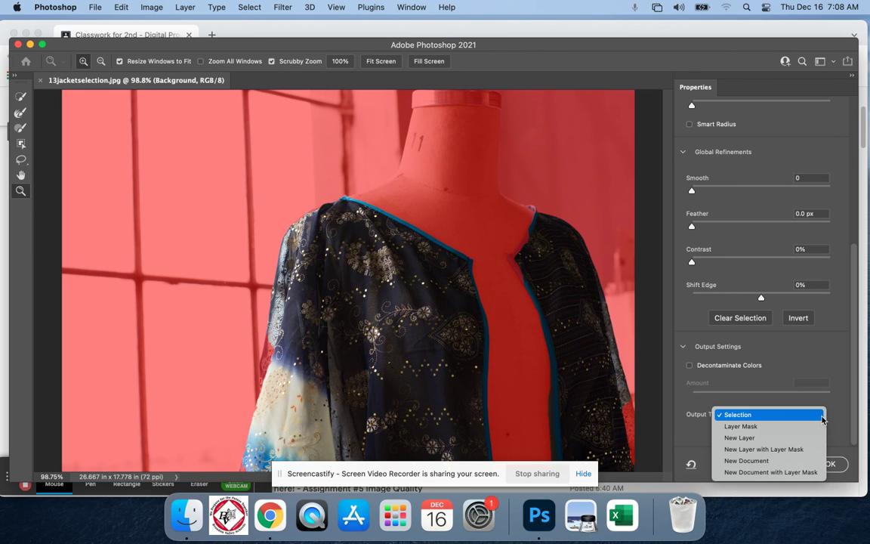
pyautogui.click(771, 417)
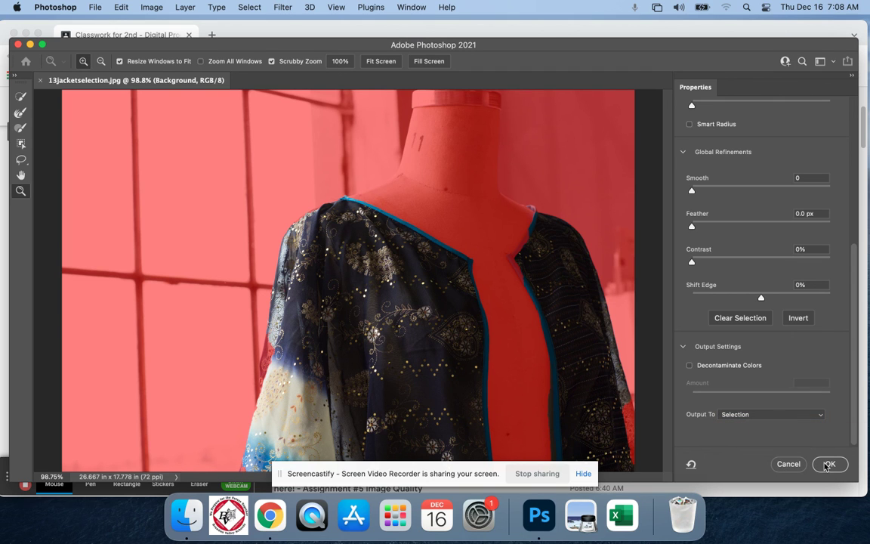
pyautogui.click(829, 465)
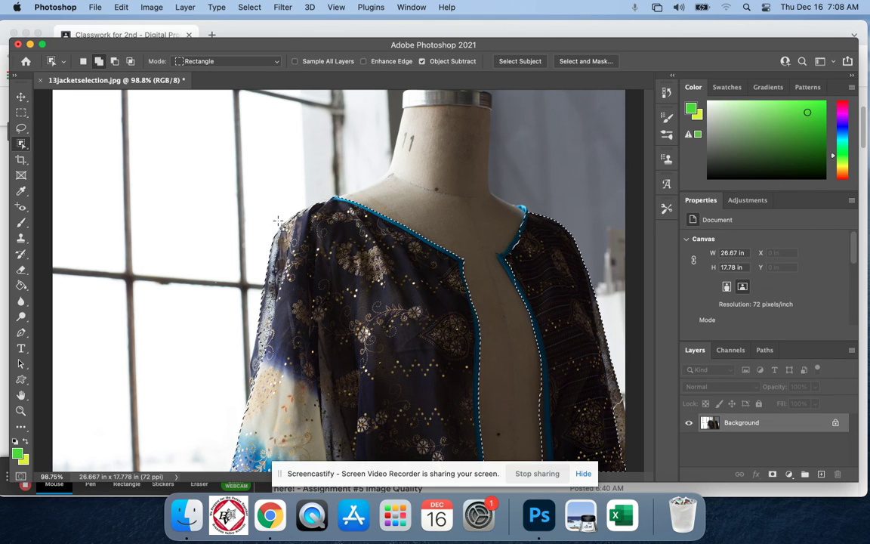
# Step: Open the Image menu to reach Adjustments while the jacket stays selected
pyautogui.click(151, 7)
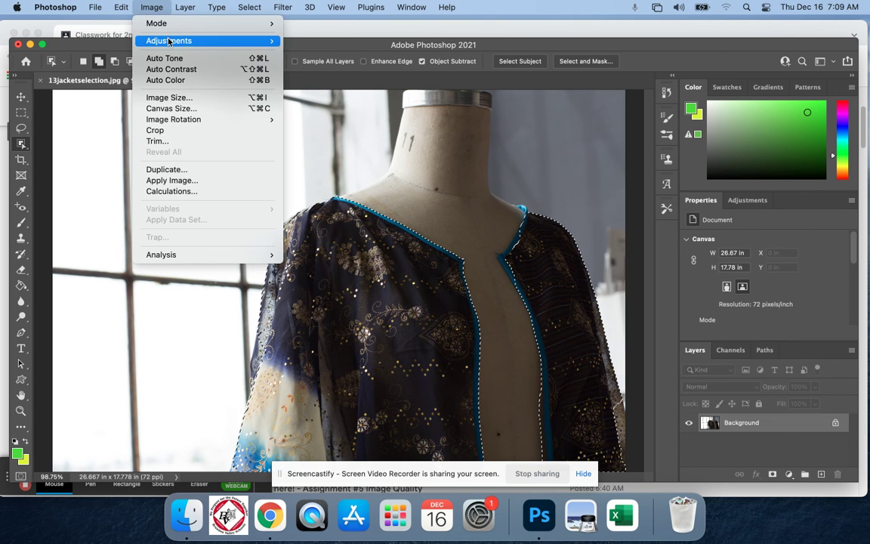
# Step: Apply Hue/Saturation with Lightness -56 to the jacket, then deselect
pyautogui.moveTo(174, 40)
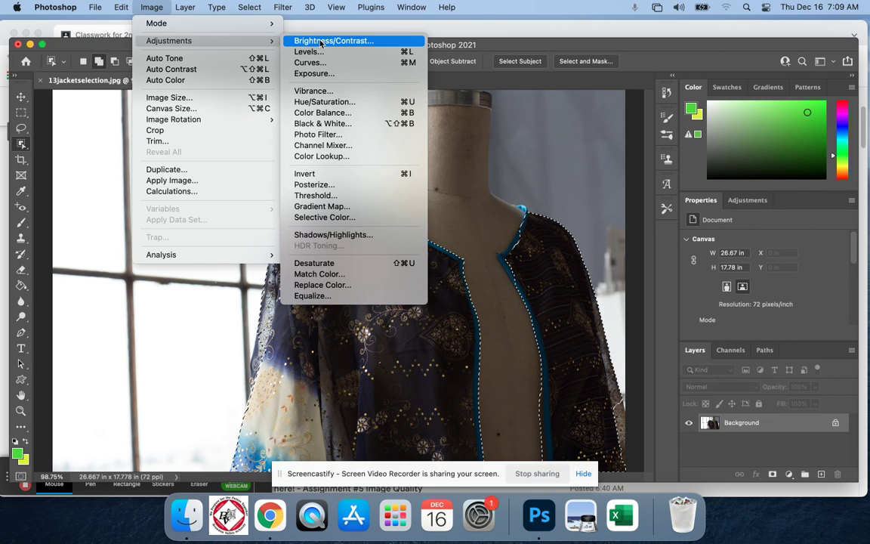
pyautogui.click(332, 101)
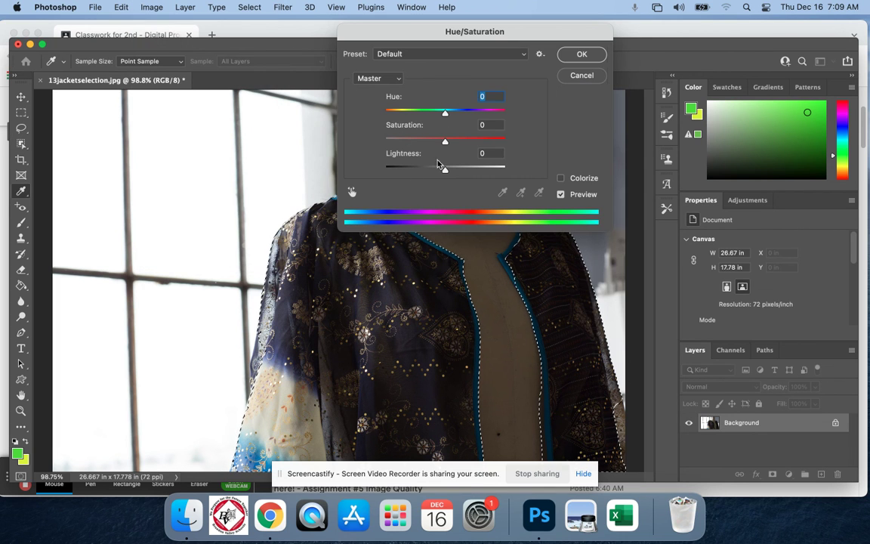
pyautogui.moveTo(445, 172); pyautogui.dragTo(412, 173)
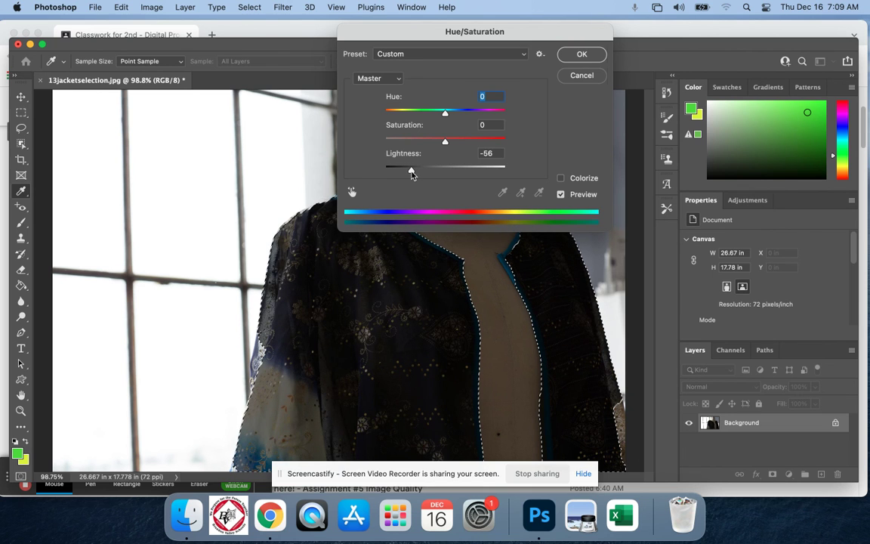
pyautogui.click(580, 54)
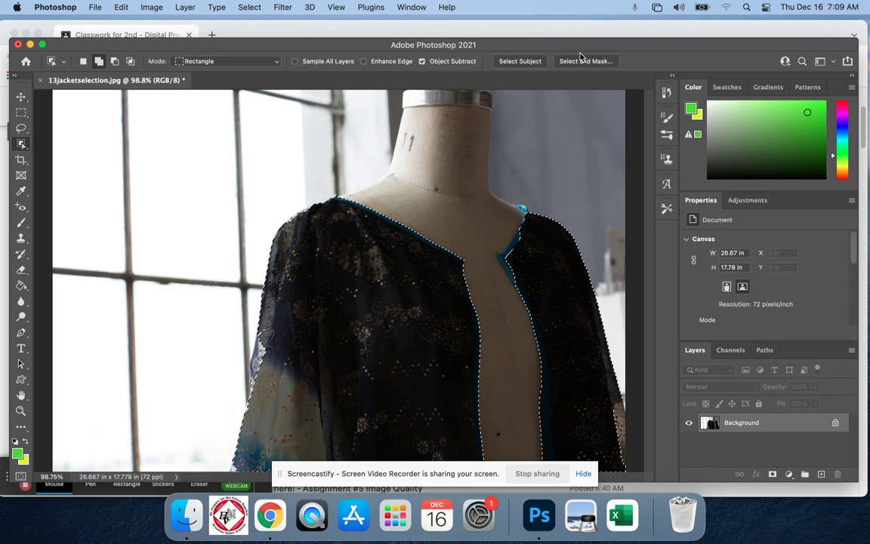
pyautogui.press('super+d')
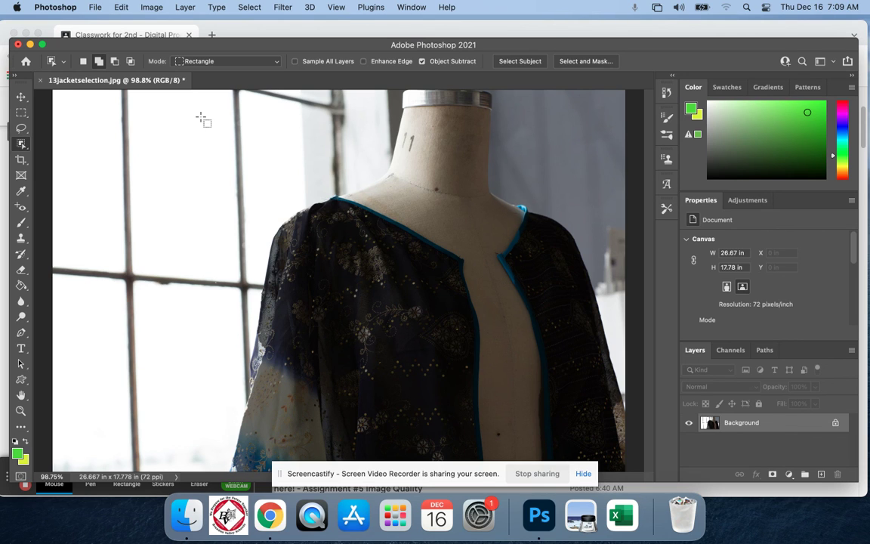
# Step: Save 13jacketselection.jpg with the darkened jacket
pyautogui.press('super+s')
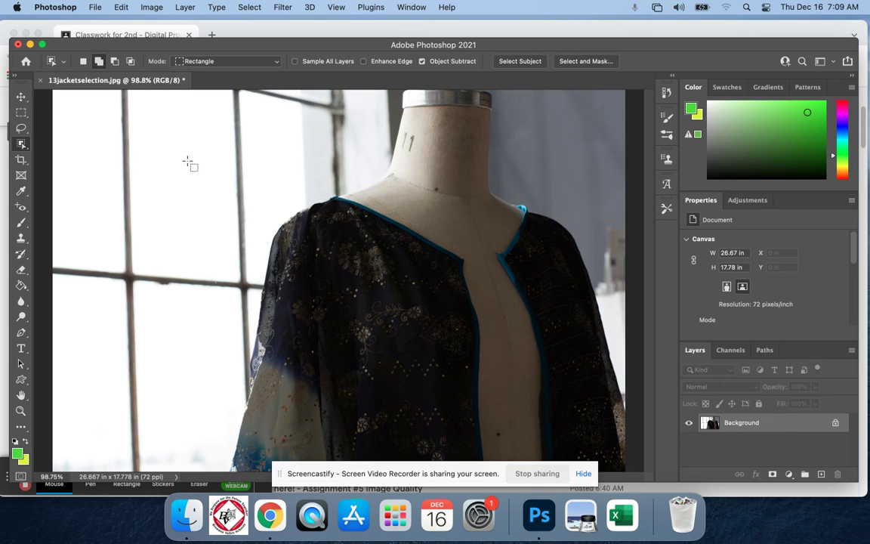